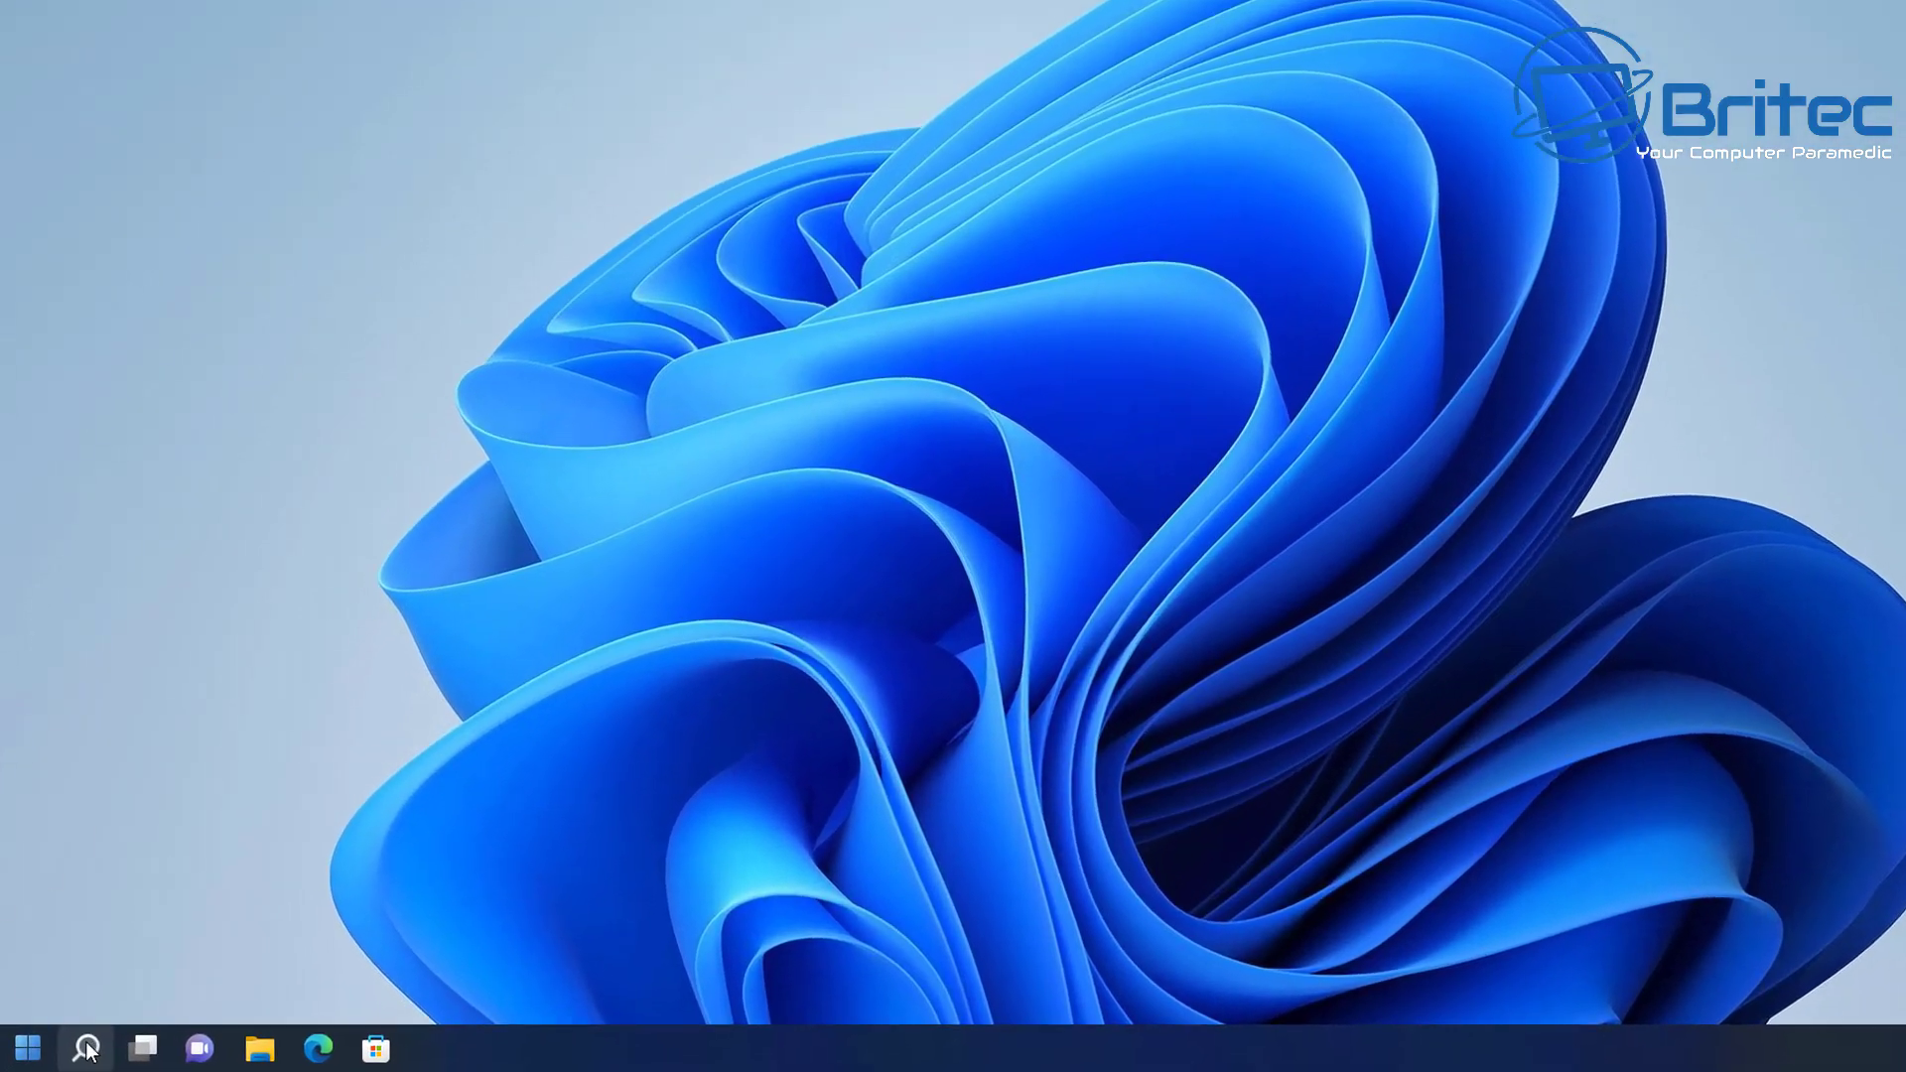
# Search Windows for 'firewall'
pyautogui.click(71, 1051)
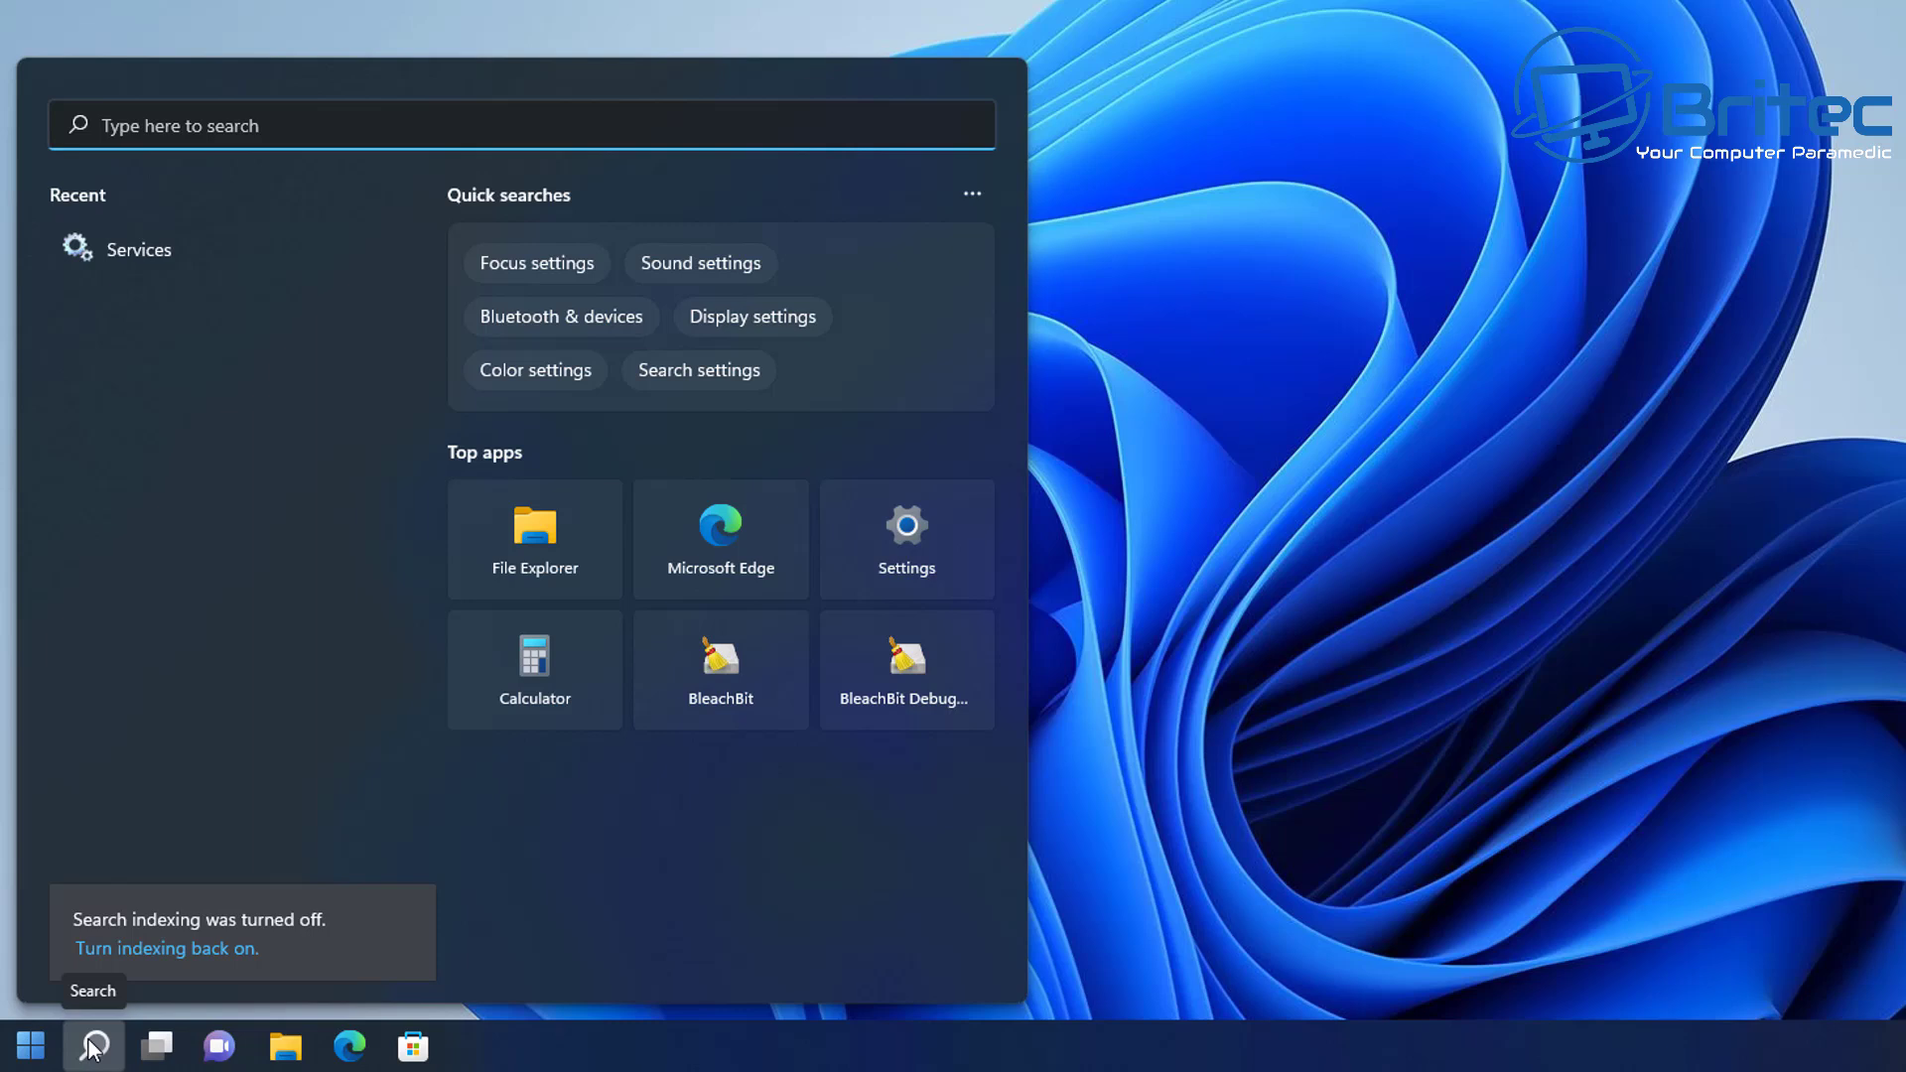
pyautogui.write('firewall')
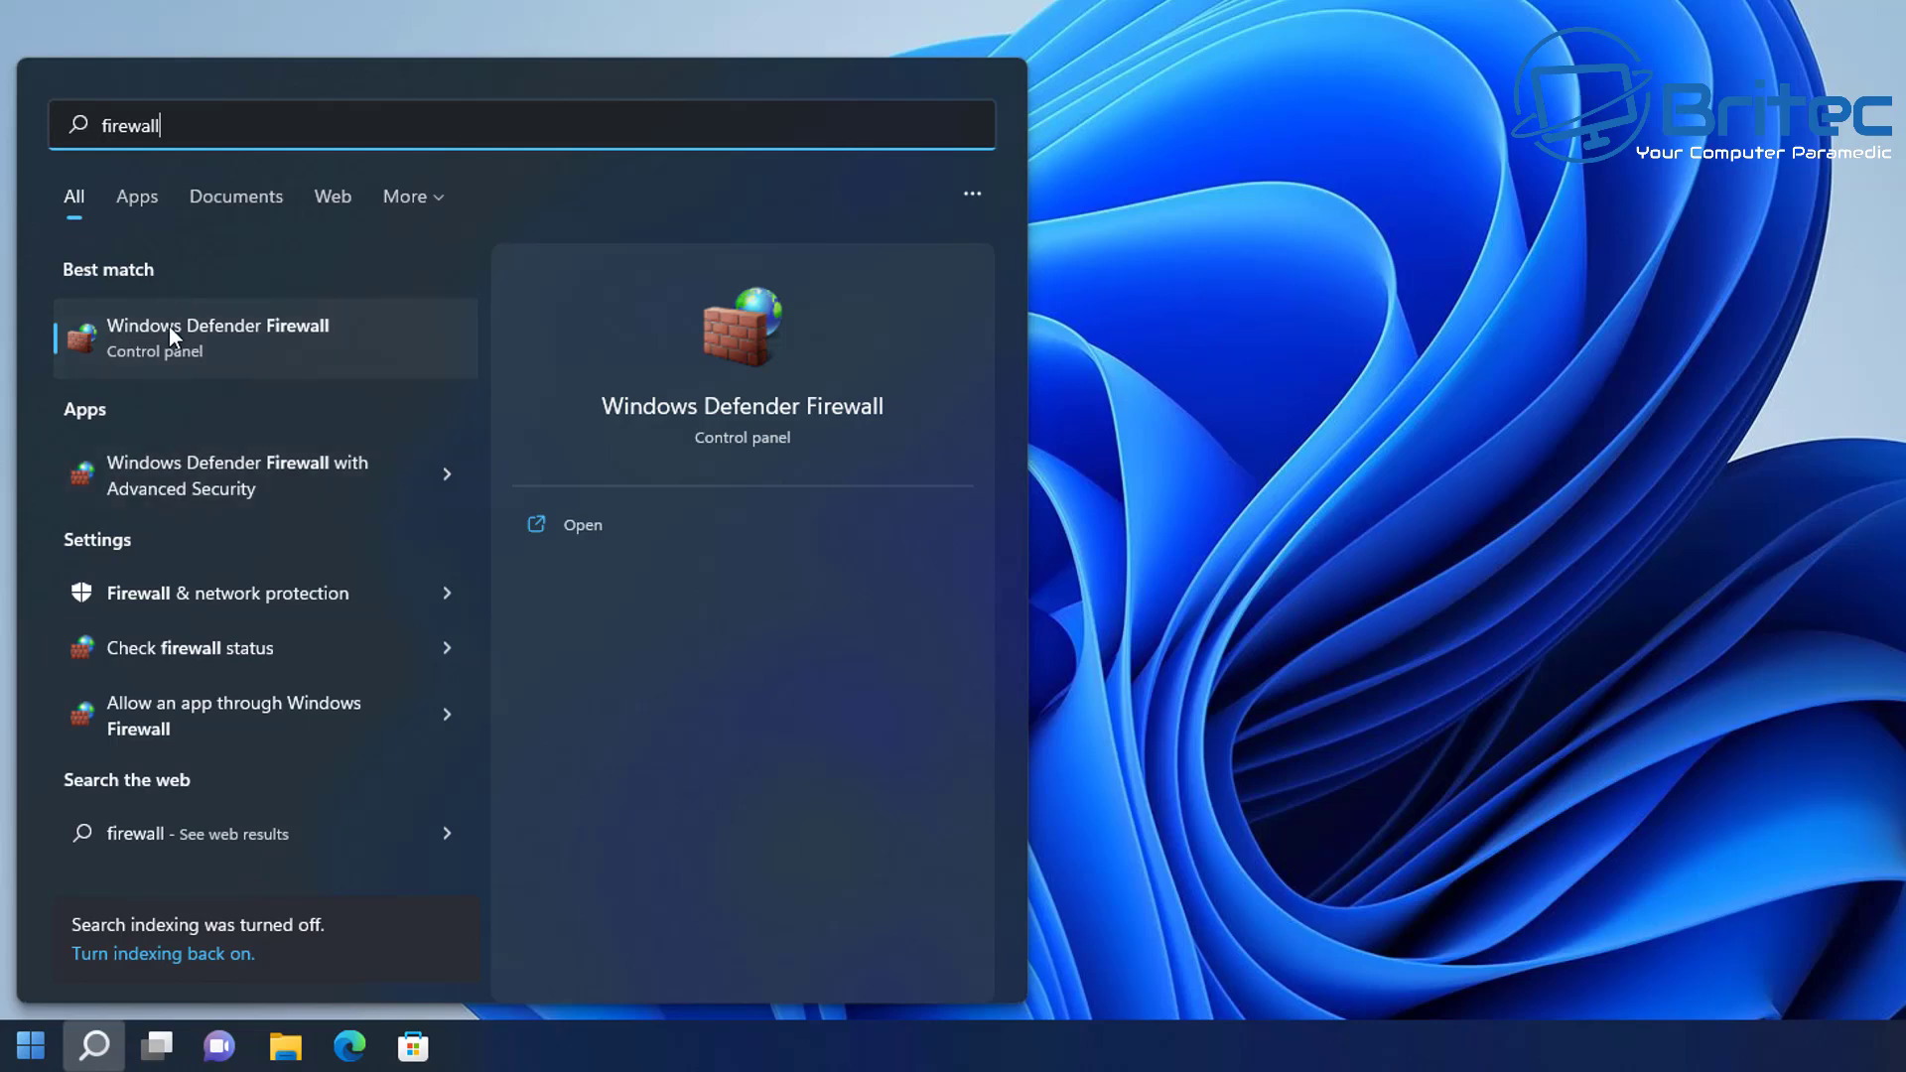
# Launch Windows Defender Firewall with Advanced Security and show Outbound Rules with the Enabled column visible
pyautogui.click(198, 469)
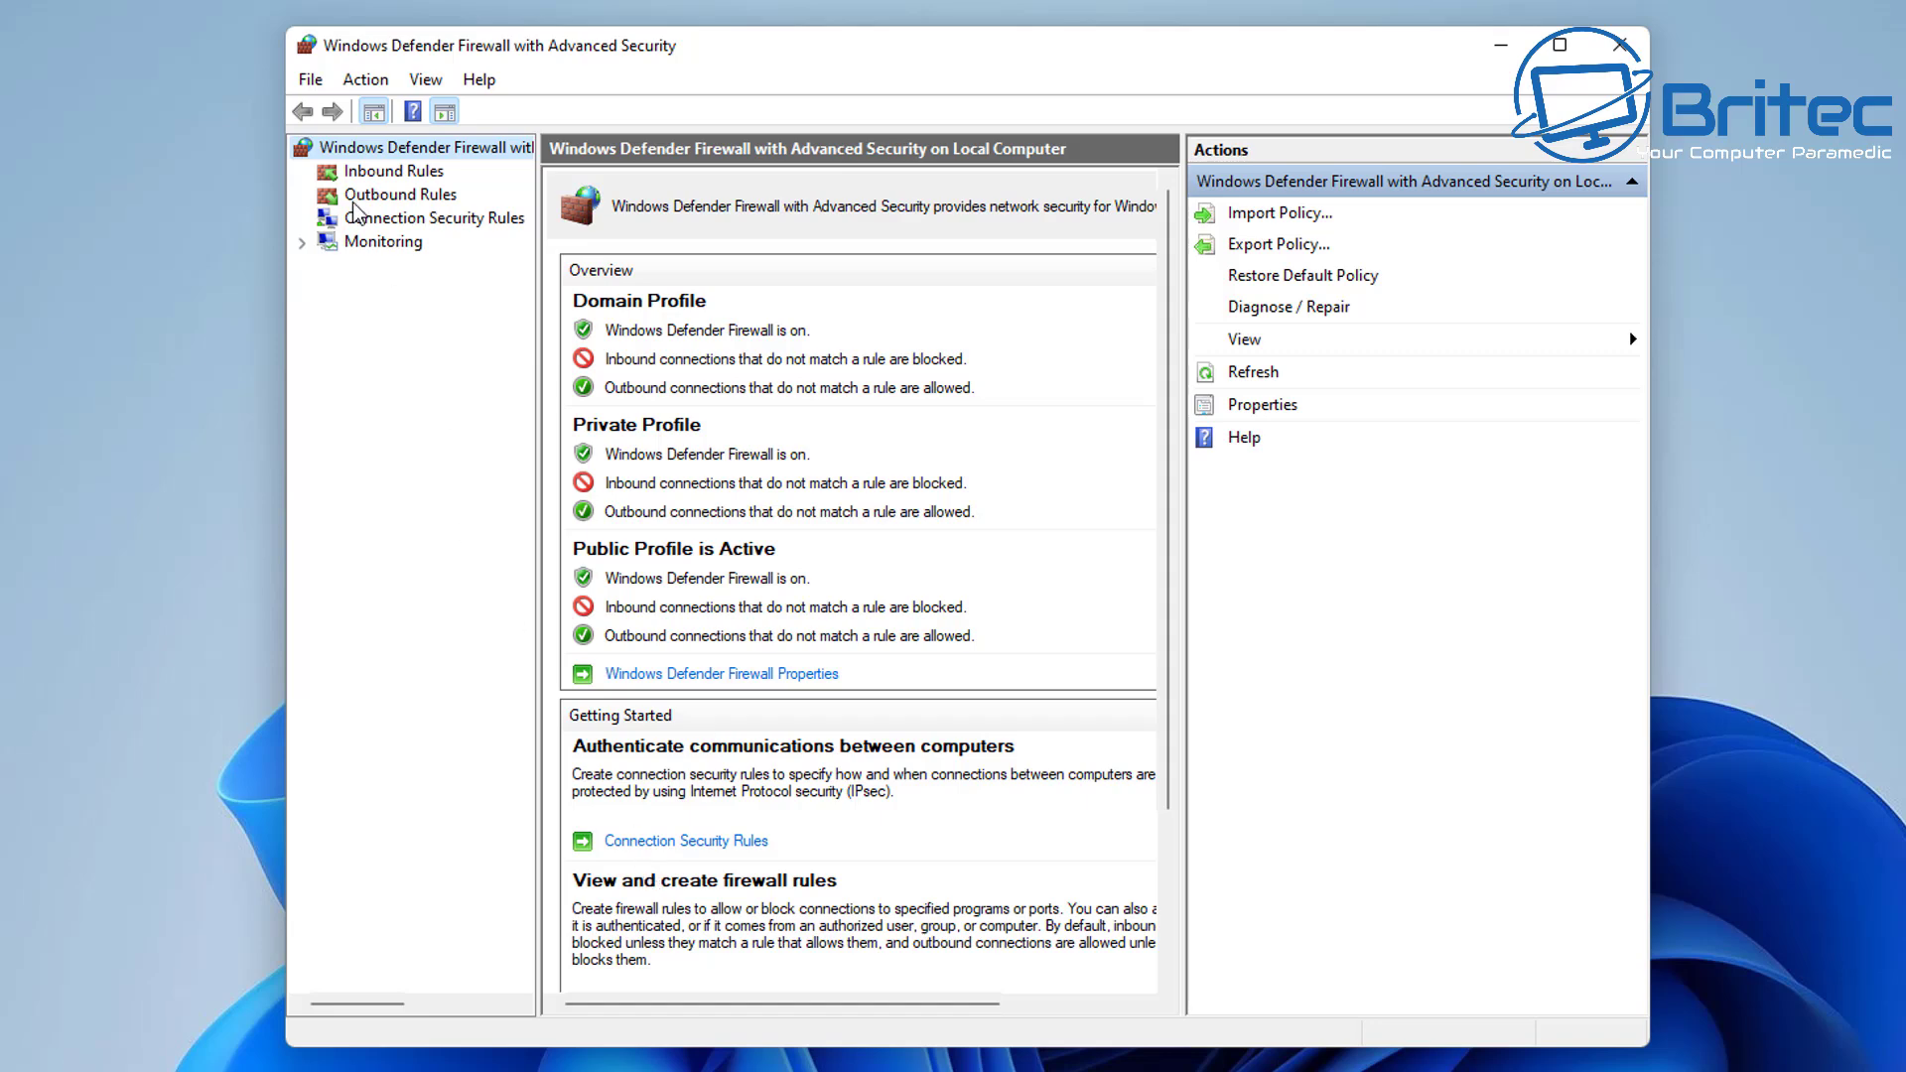
pyautogui.click(383, 175)
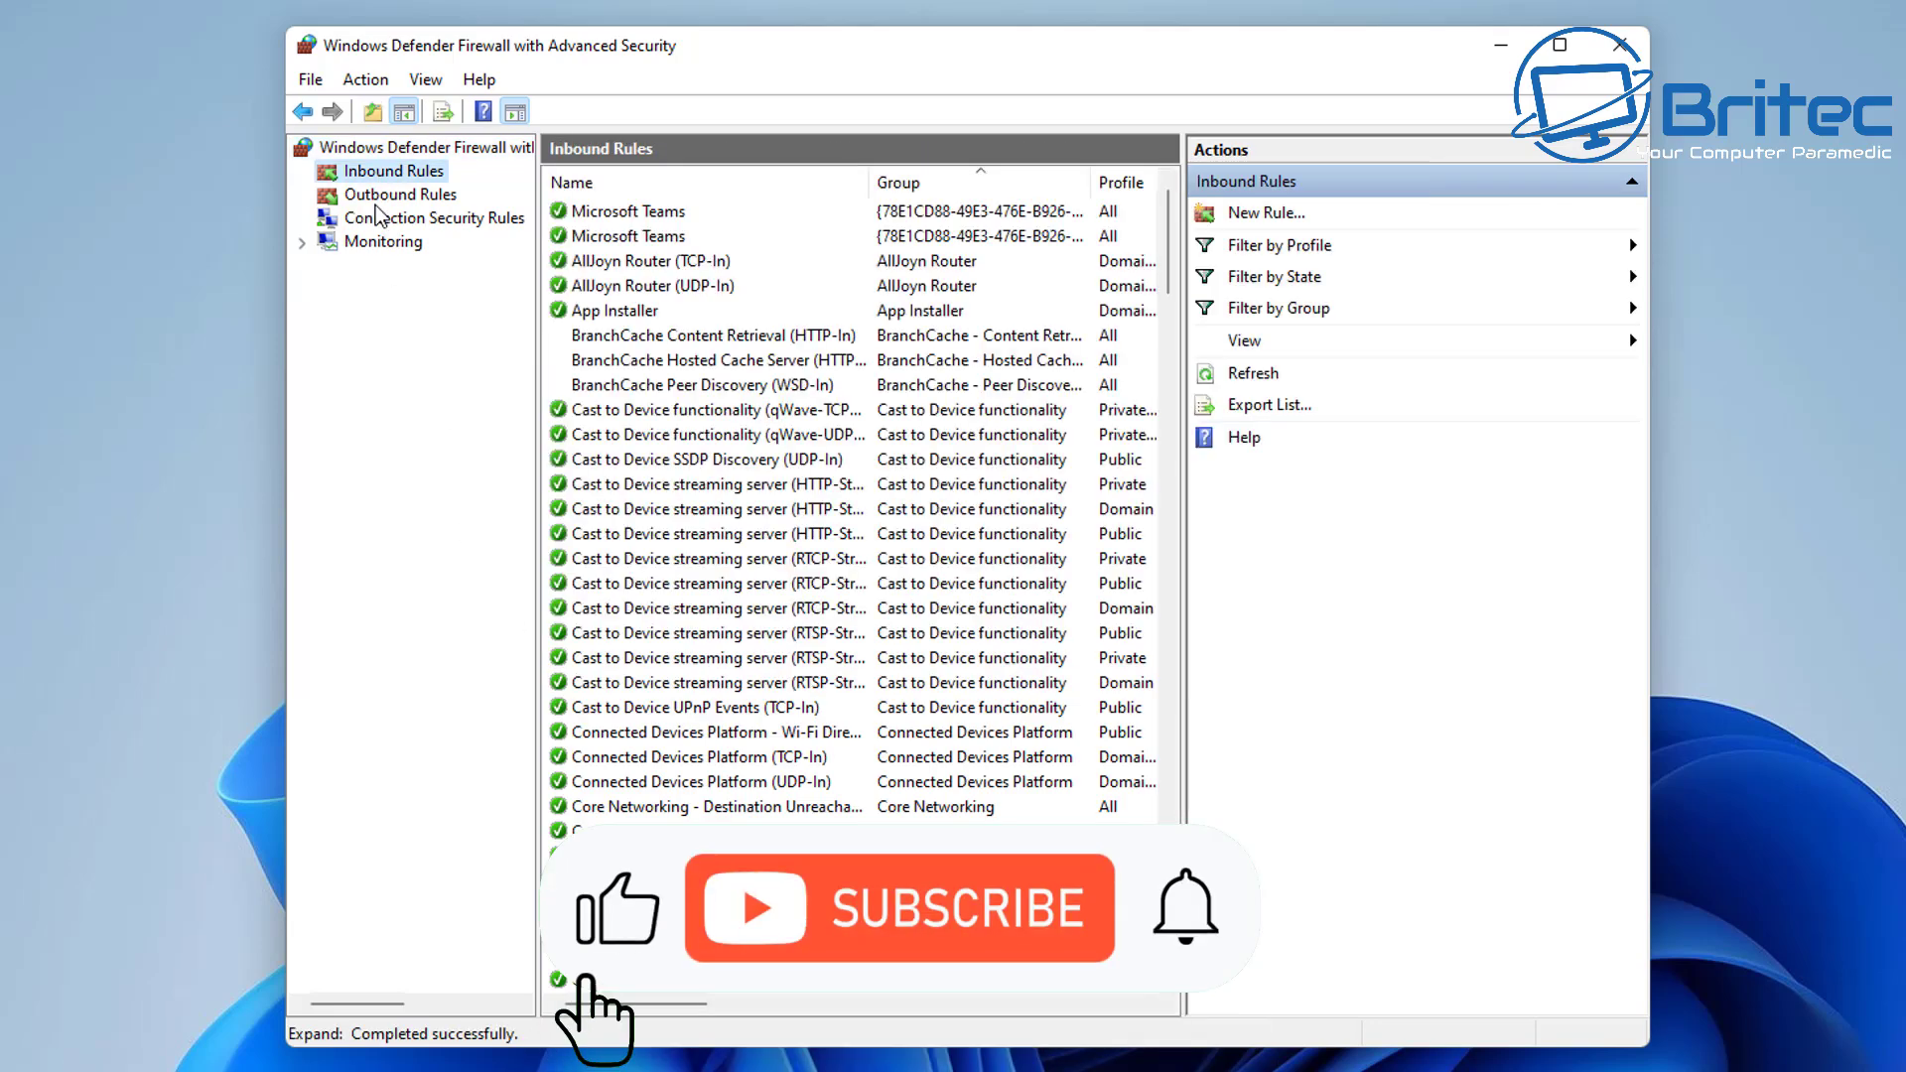
pyautogui.click(378, 199)
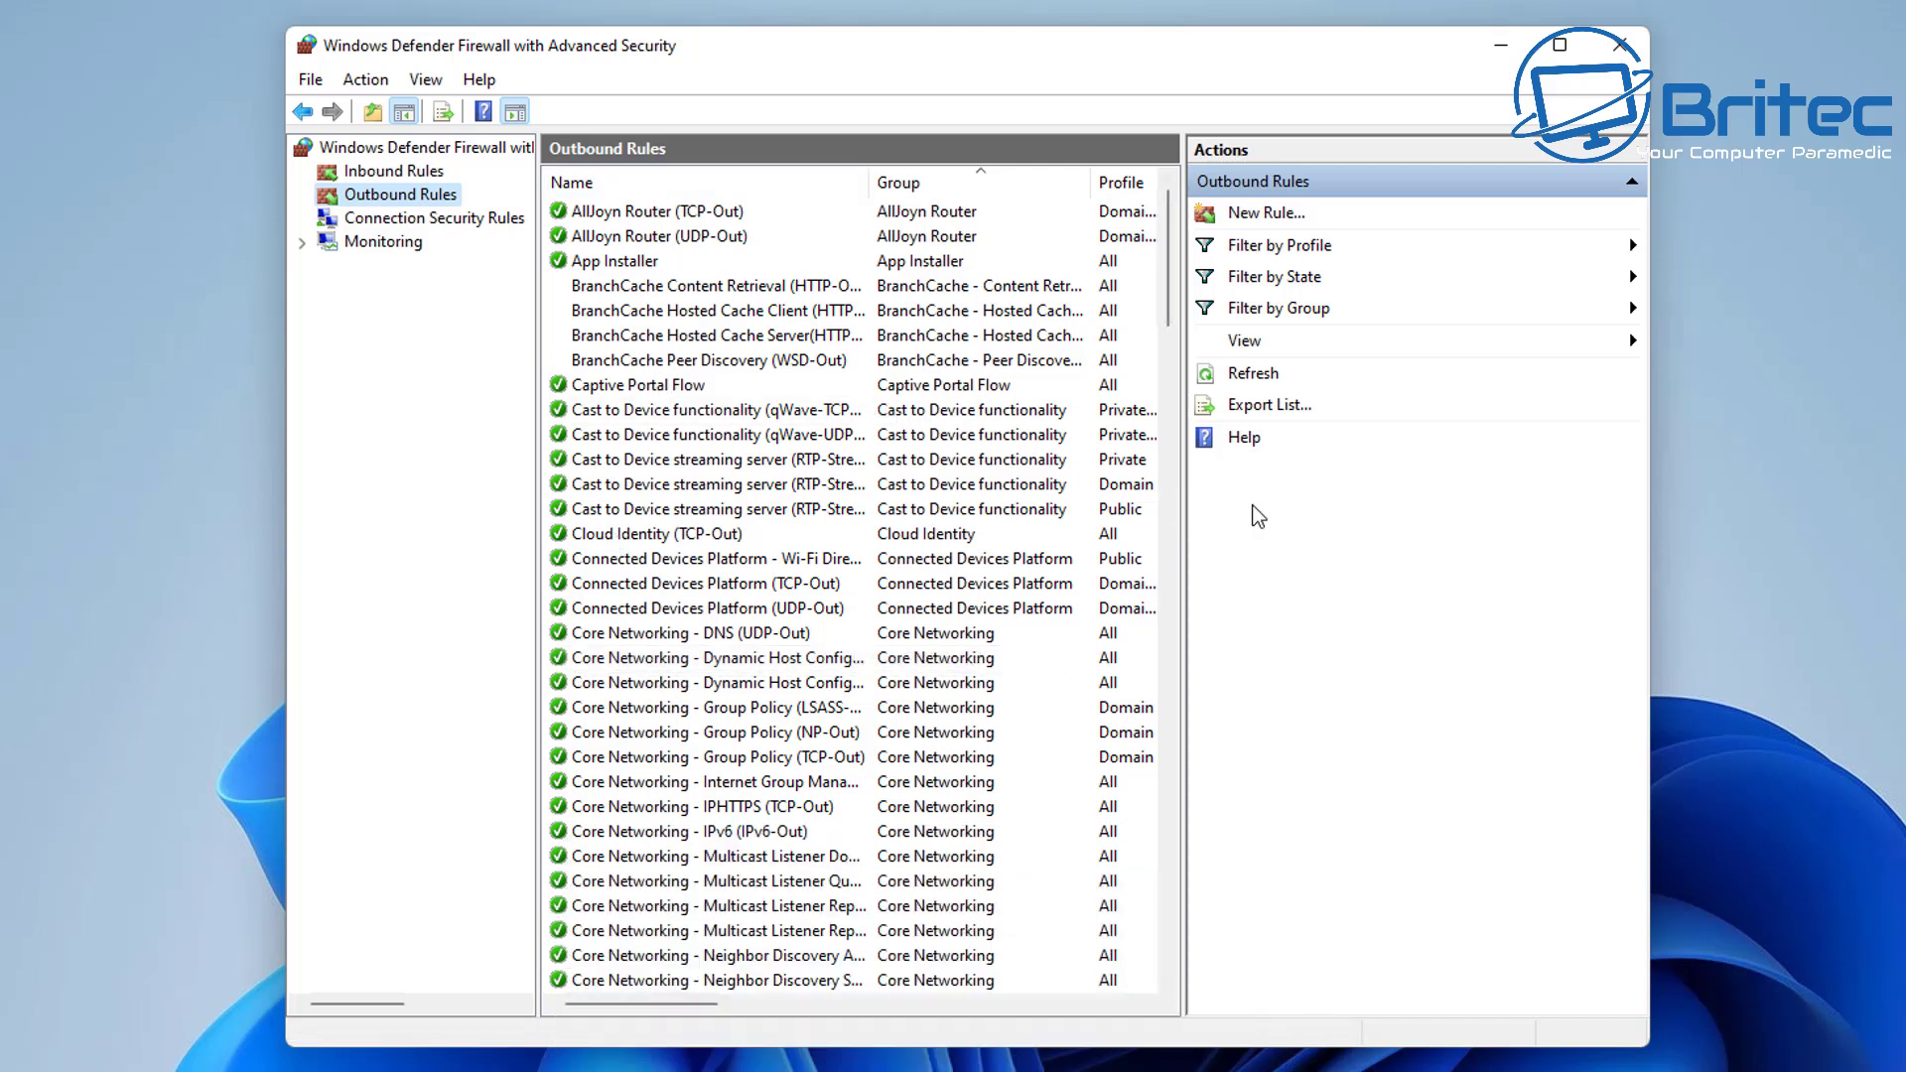
pyautogui.moveTo(1183, 523); pyautogui.dragTo(1254, 524)
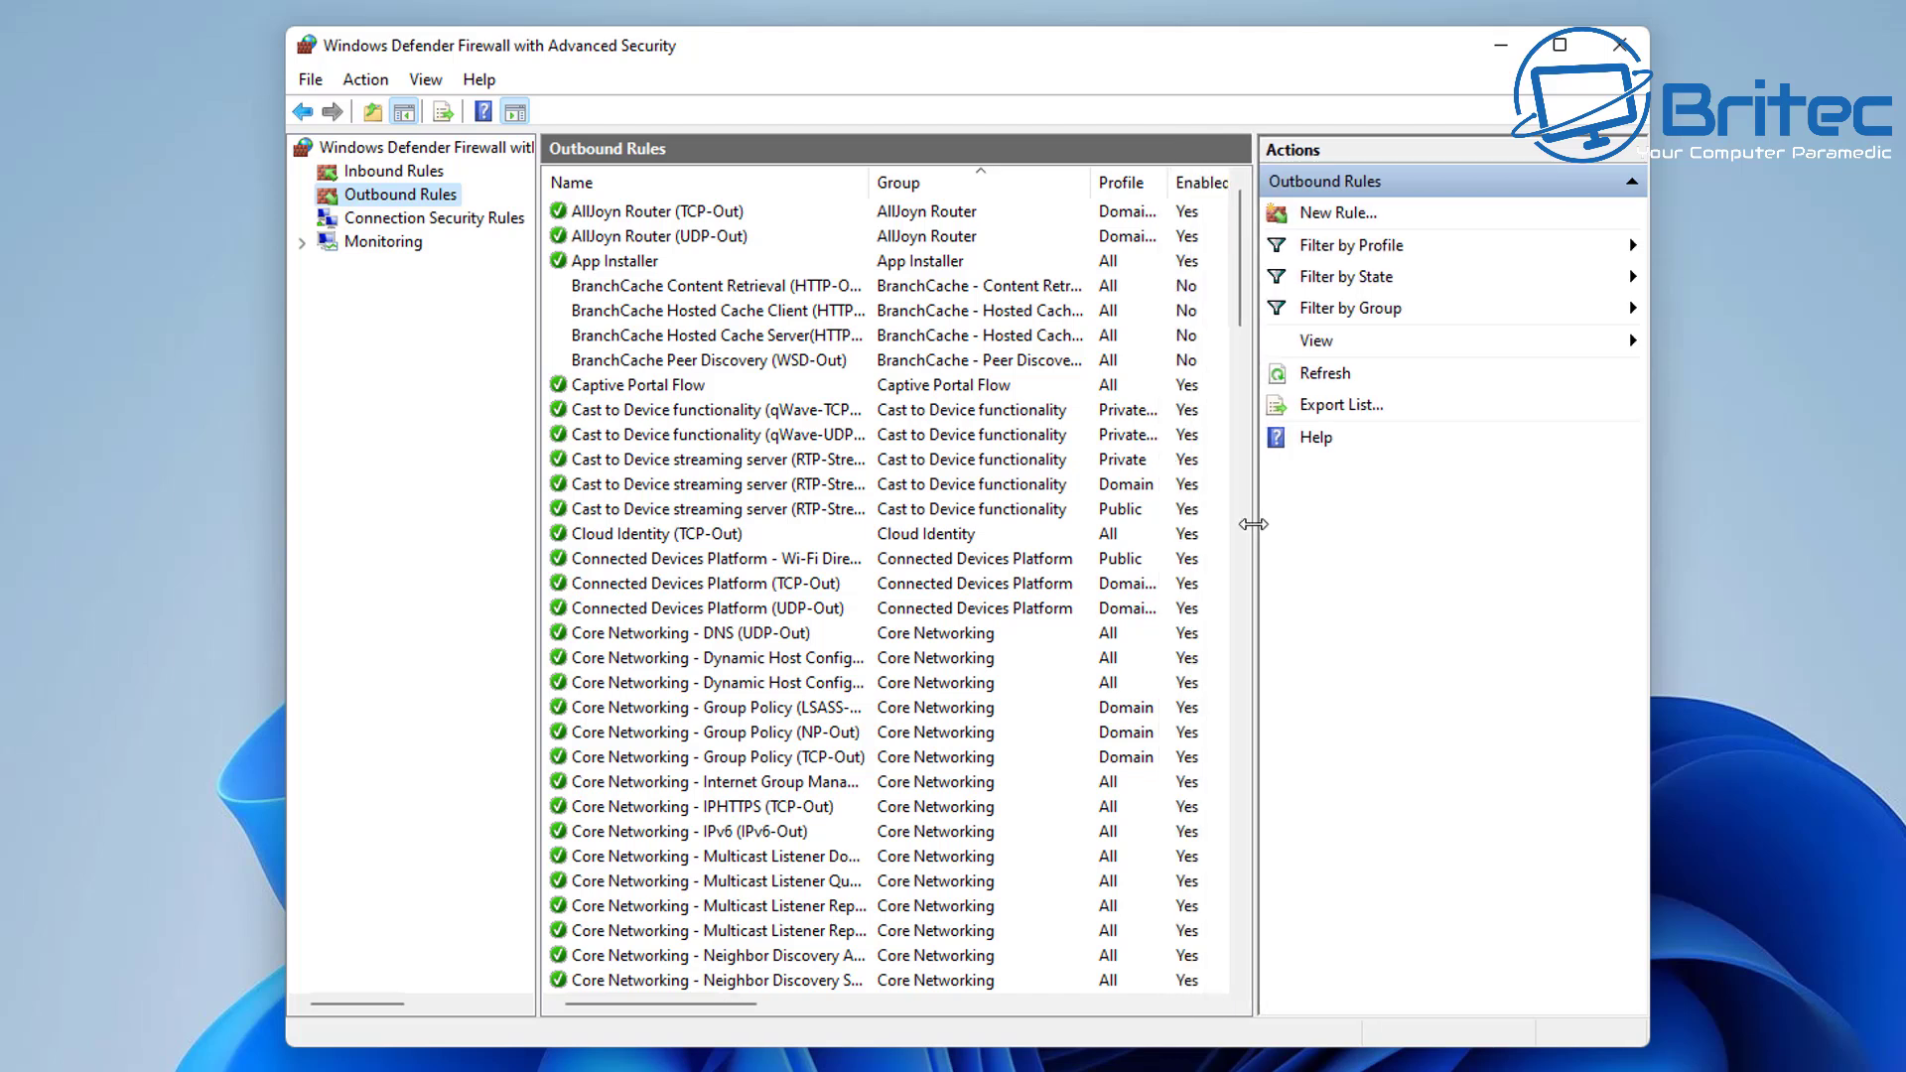
# Start a new outbound rule of type Program and advance to the program path page
pyautogui.click(1347, 222)
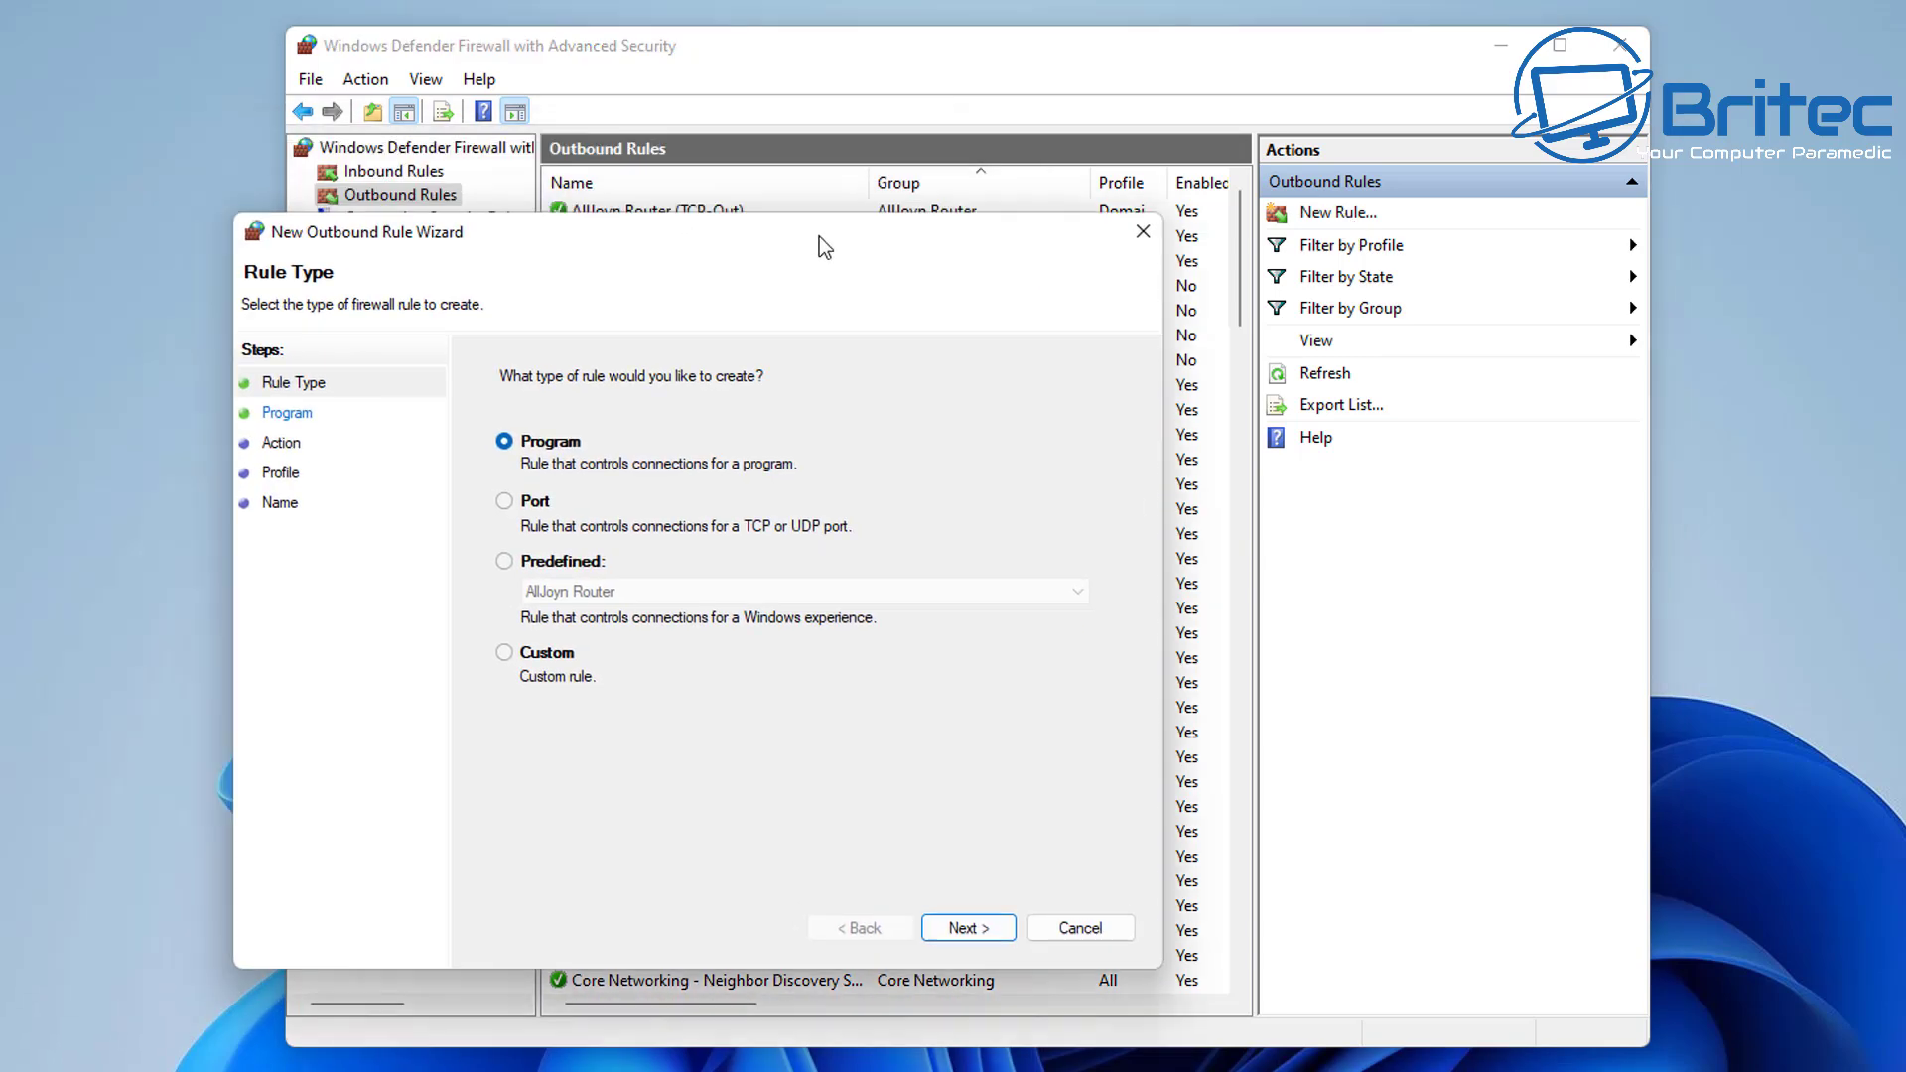
pyautogui.moveTo(819, 236); pyautogui.dragTo(1038, 197)
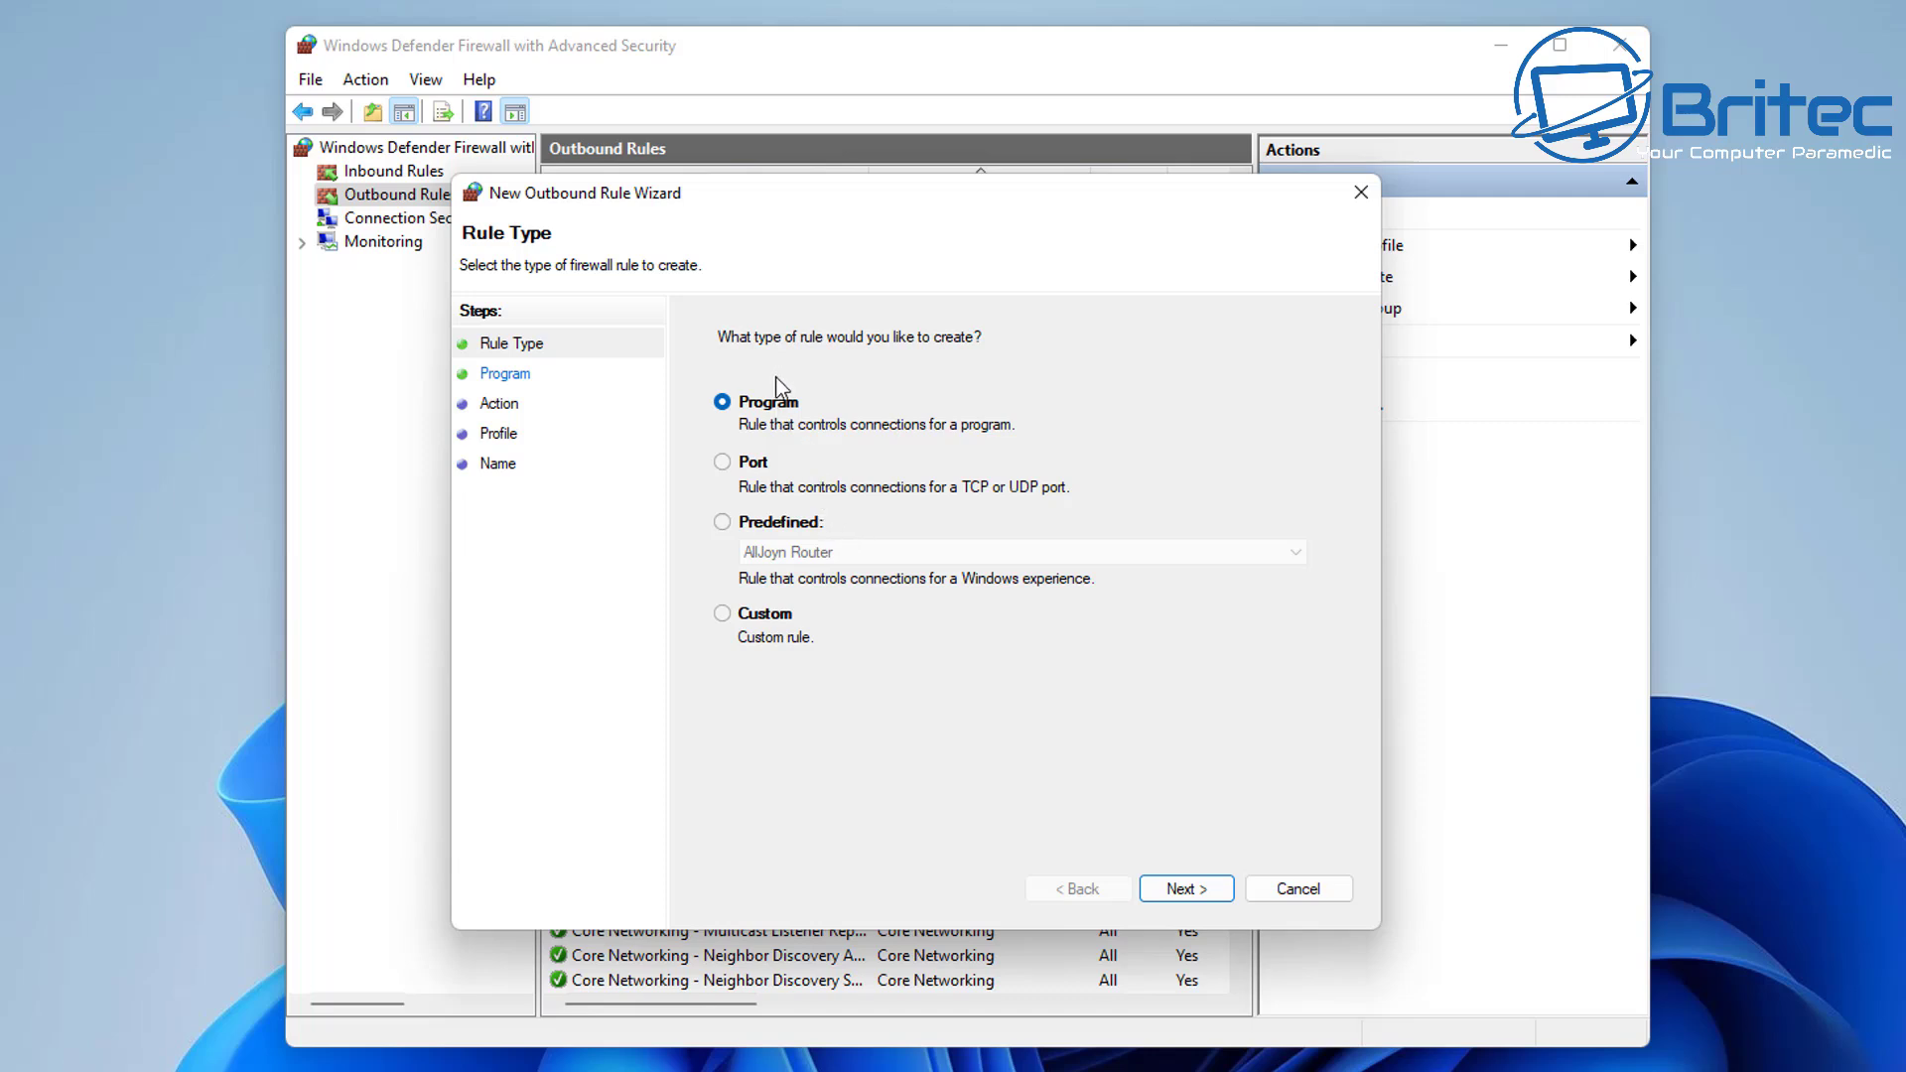
pyautogui.click(753, 409)
pyautogui.click(722, 403)
pyautogui.click(1187, 889)
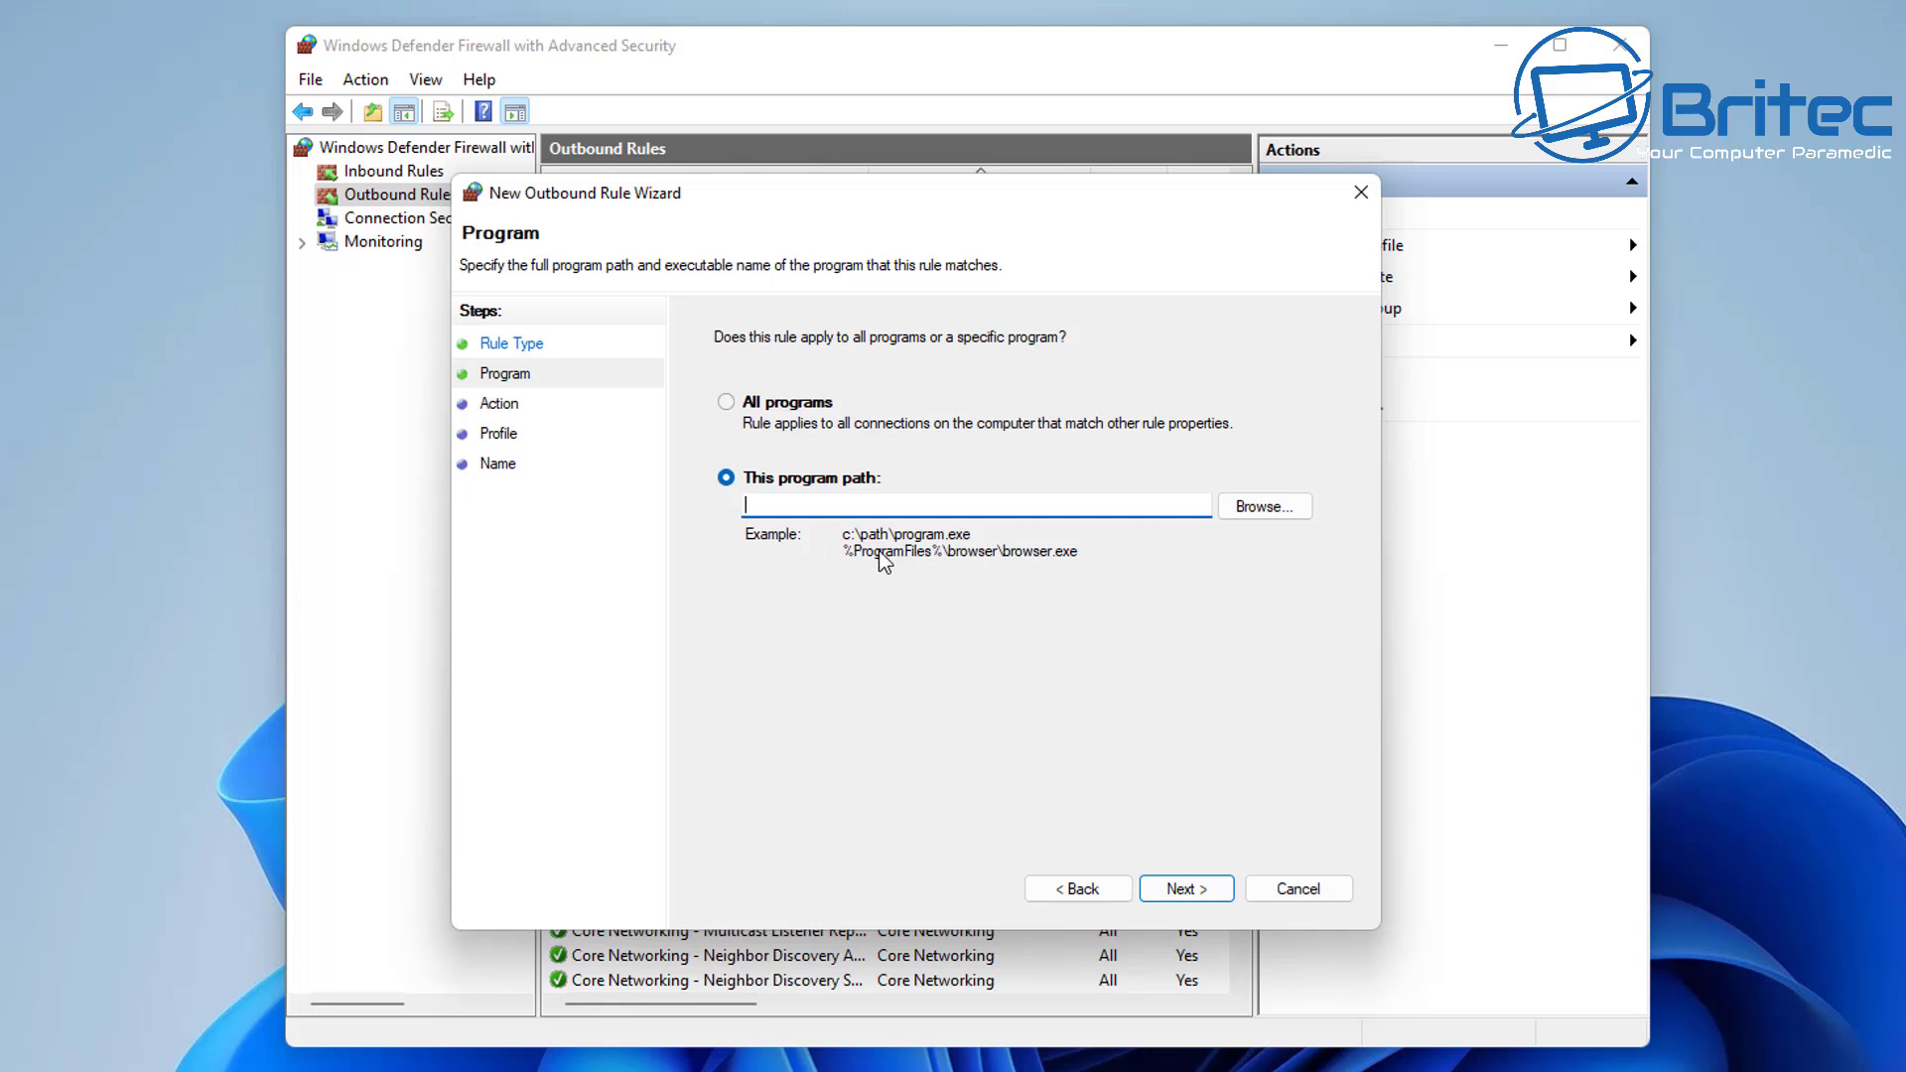
# Set the rule's program path to C:\Program Files\CCleaner\CCleaner64.exe
pyautogui.click(1259, 508)
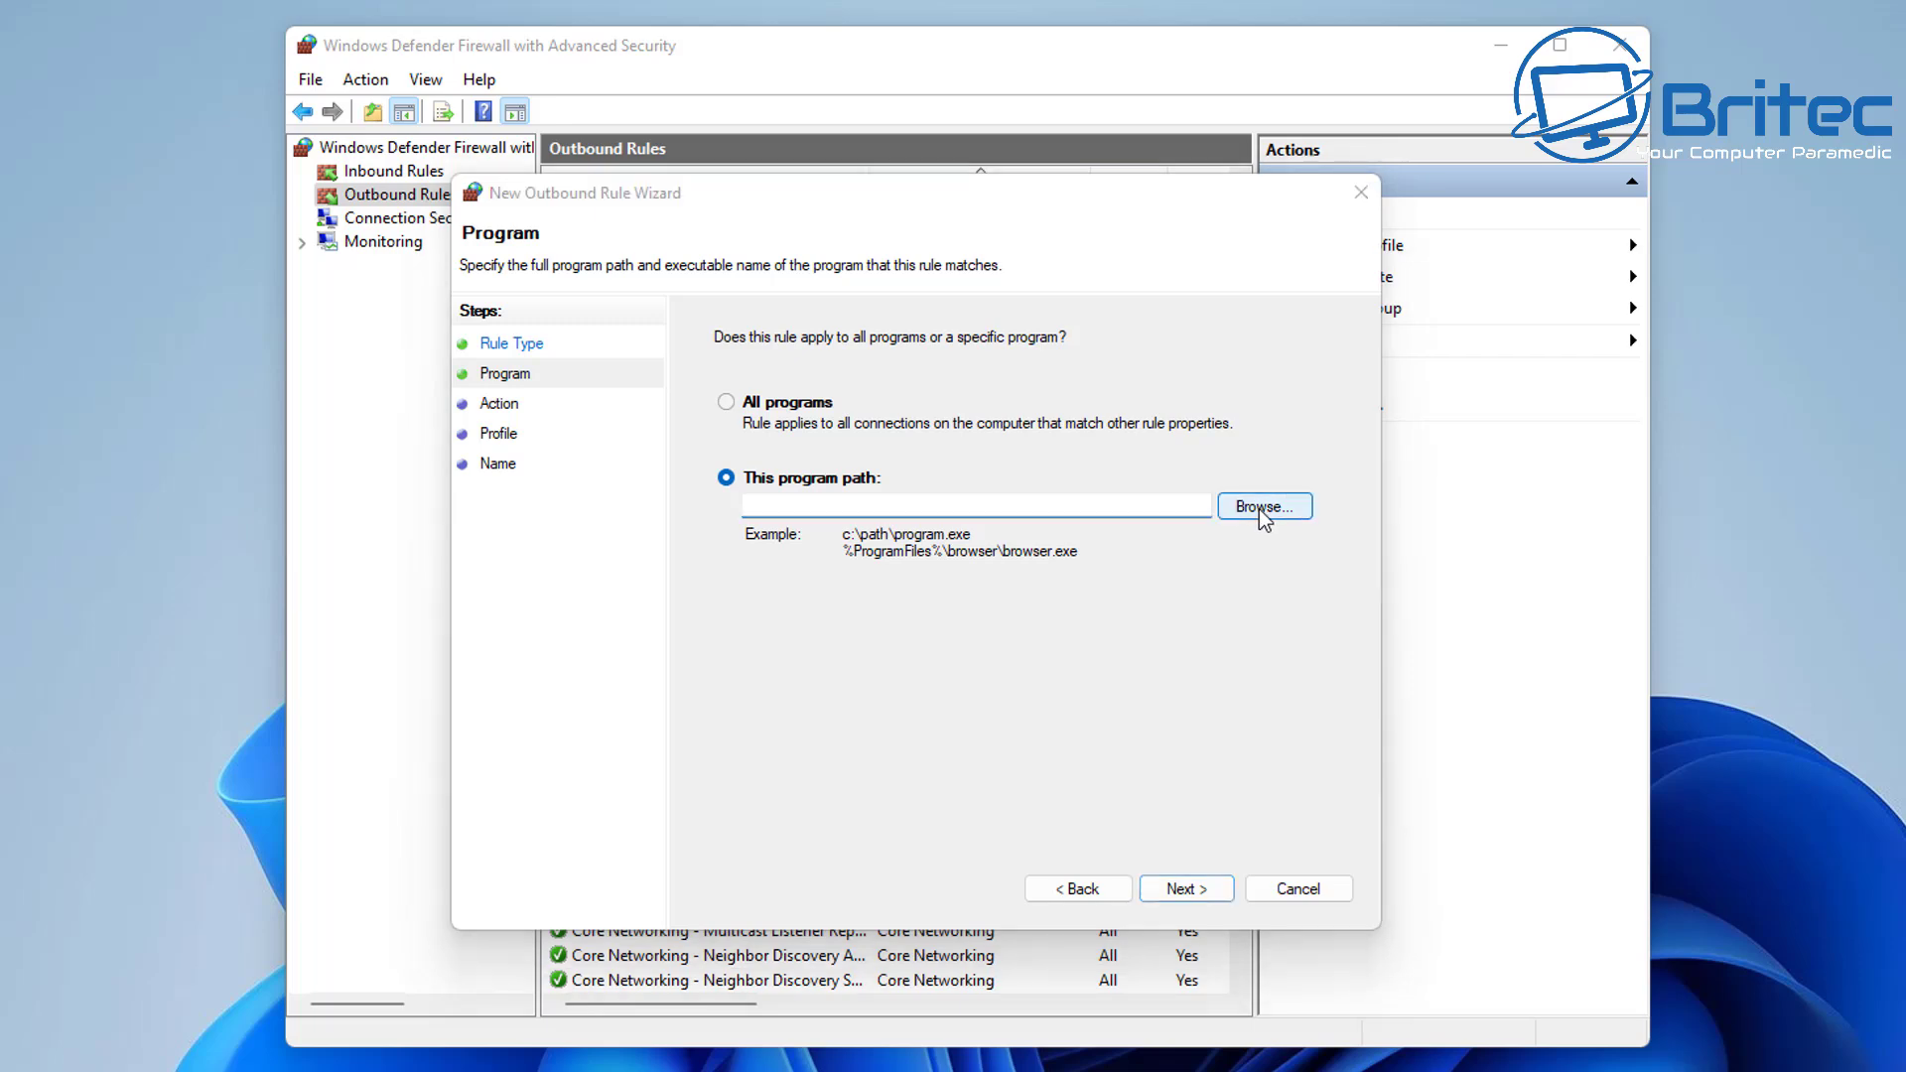
pyautogui.moveTo(1100, 232); pyautogui.dragTo(878, 240)
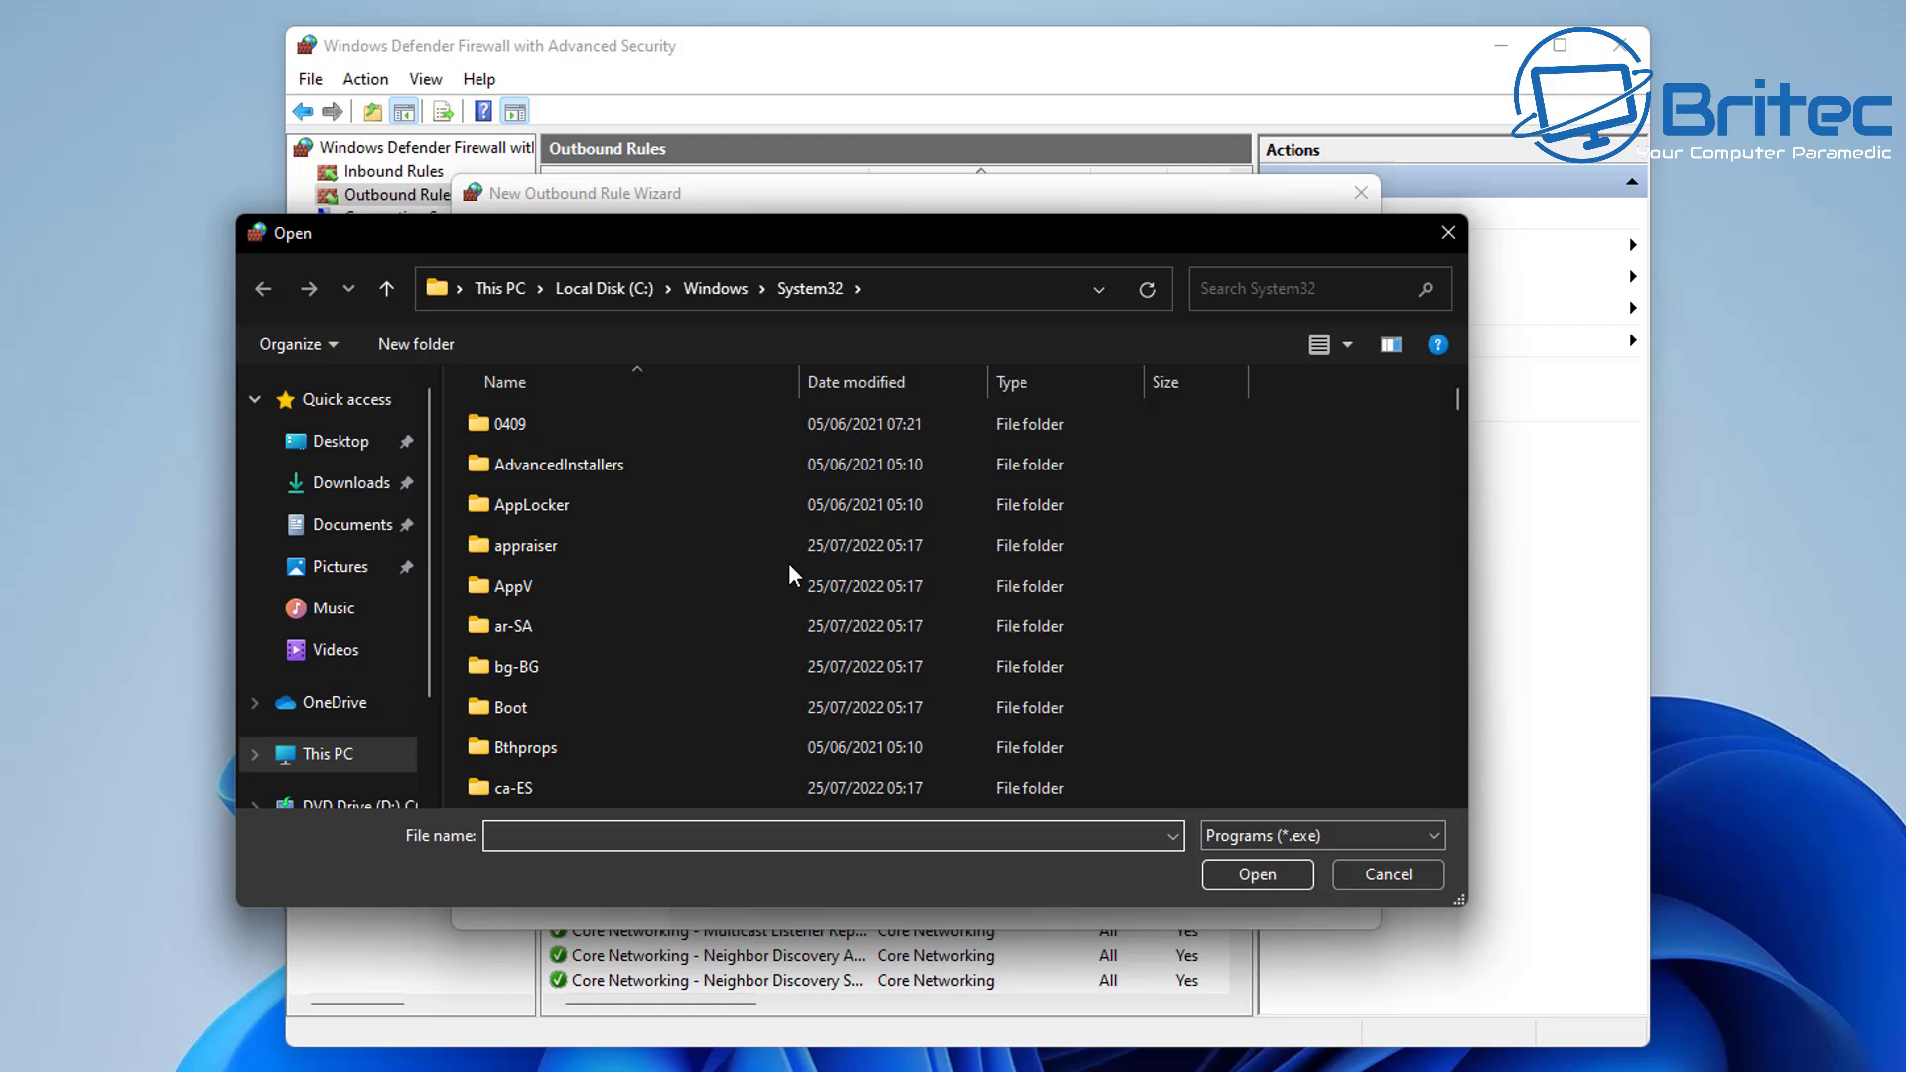
pyautogui.click(605, 290)
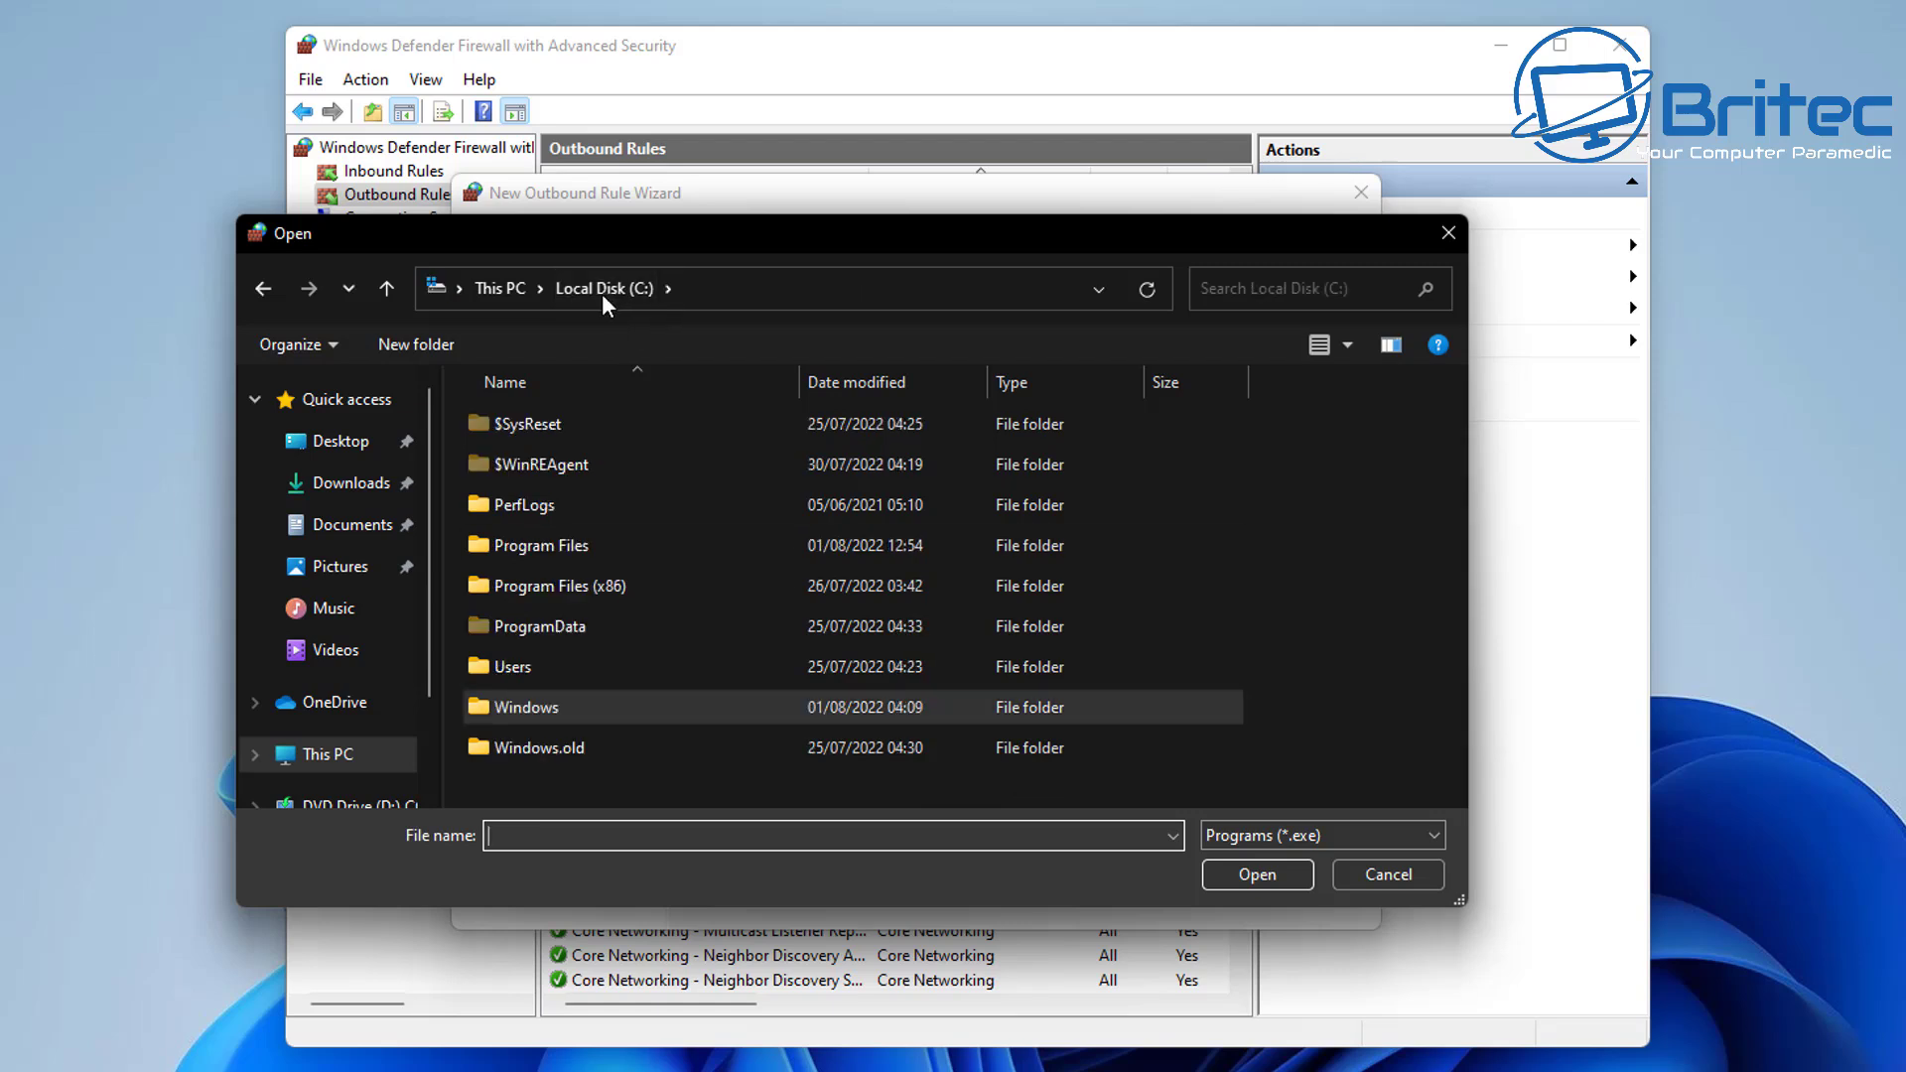
pyautogui.doubleClick(556, 550)
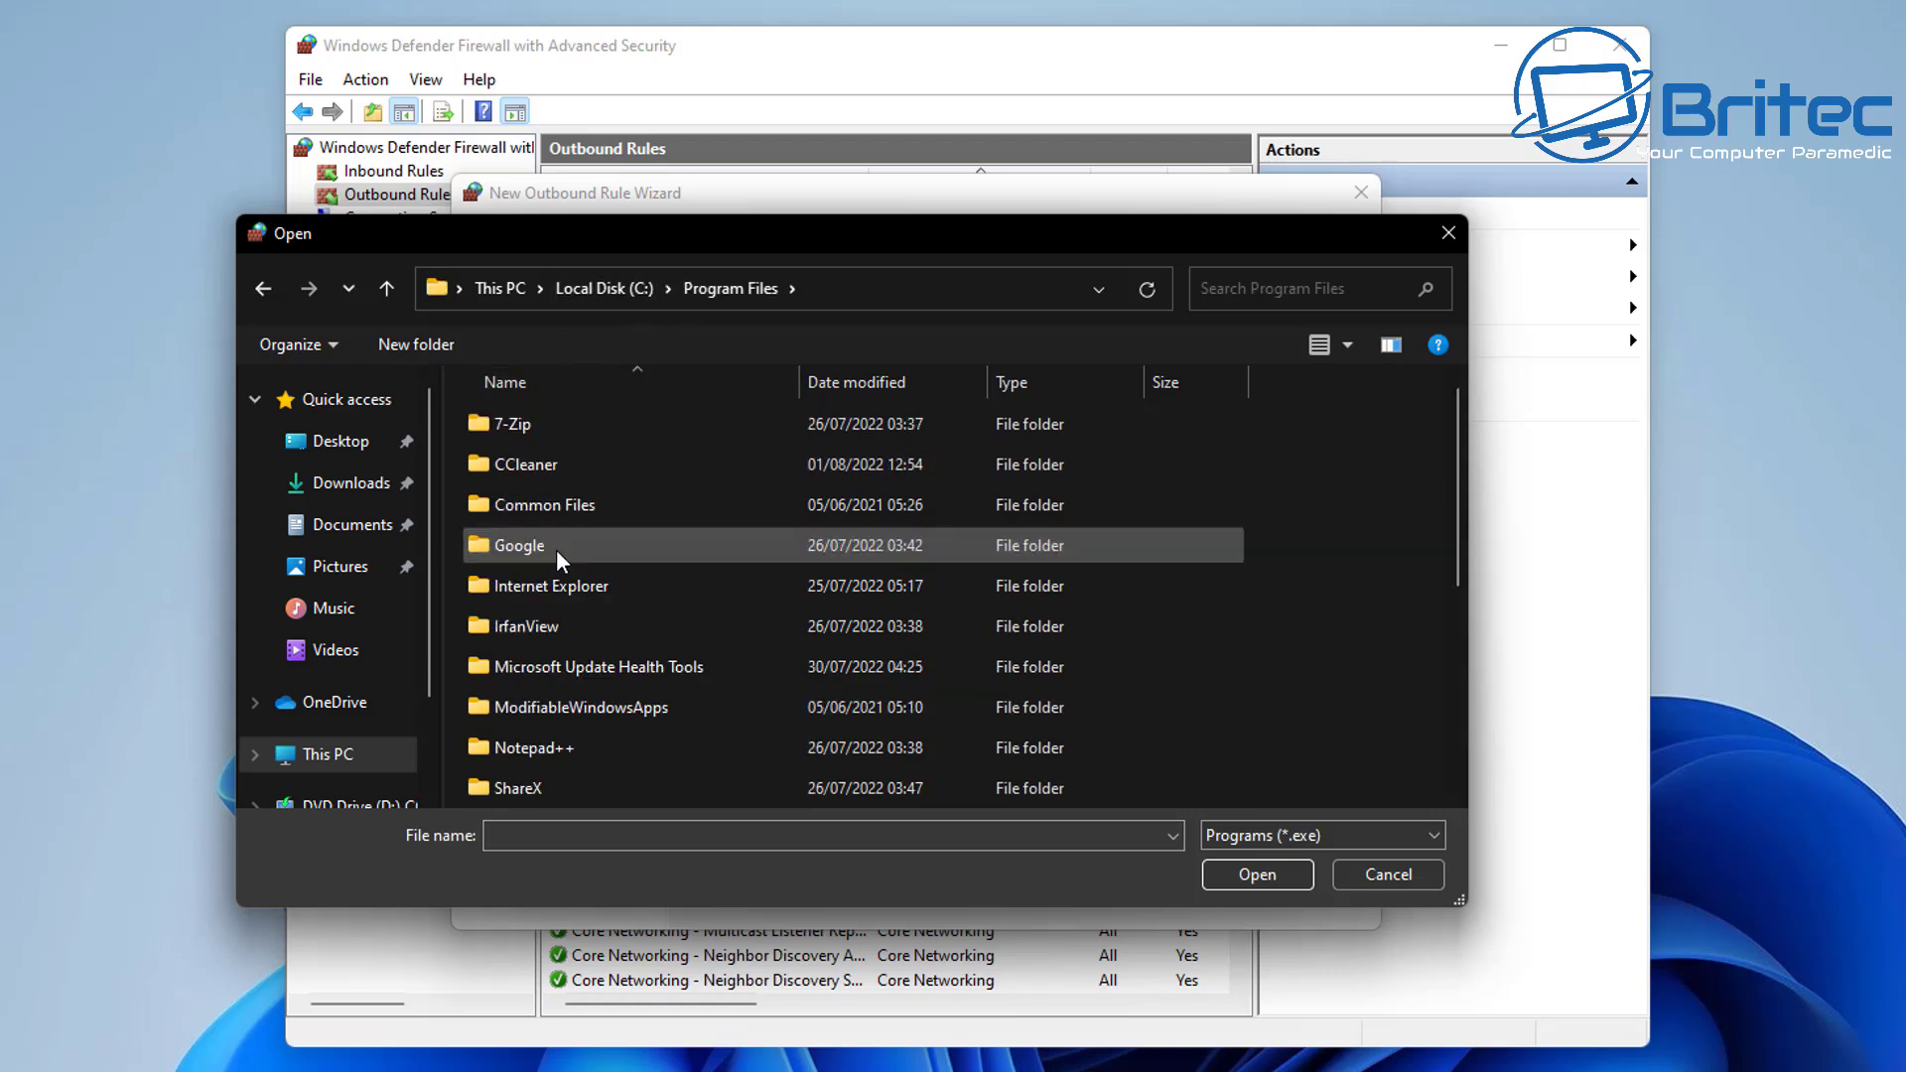
pyautogui.doubleClick(562, 462)
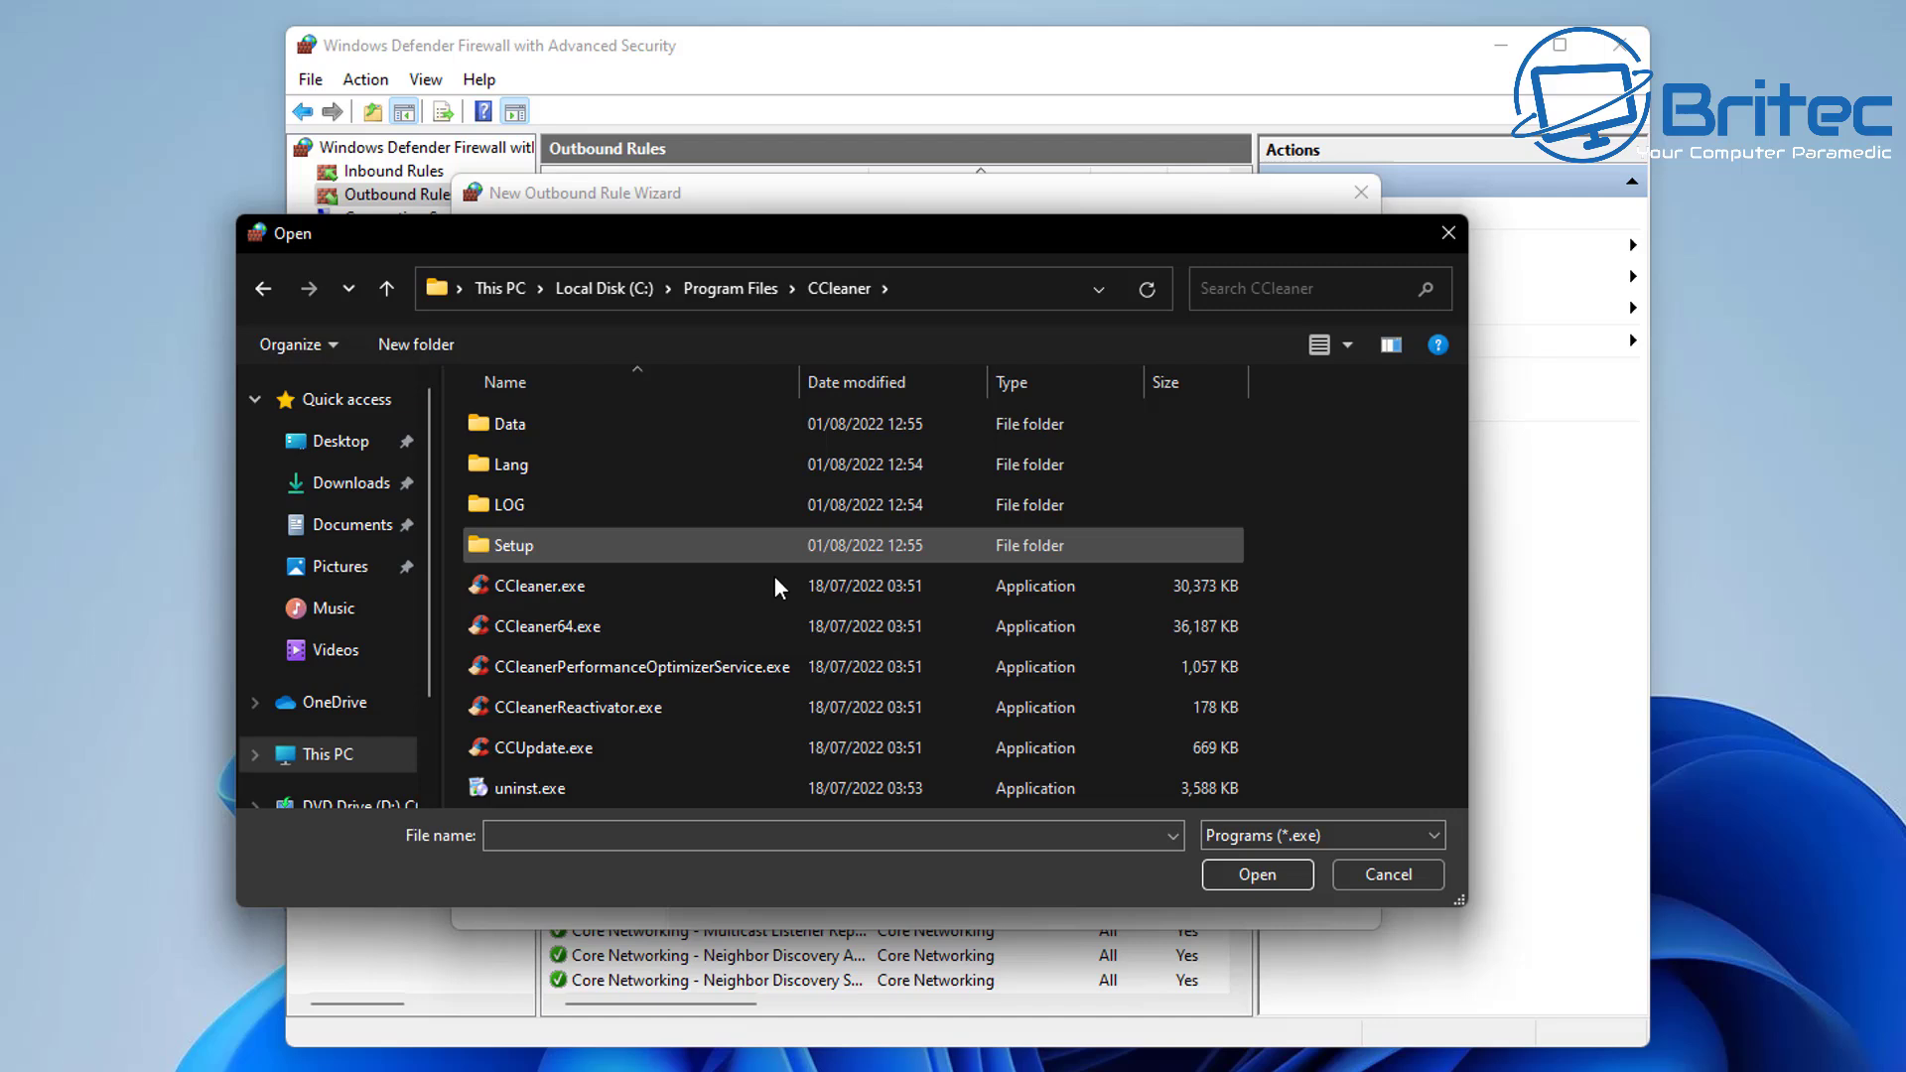
pyautogui.click(582, 628)
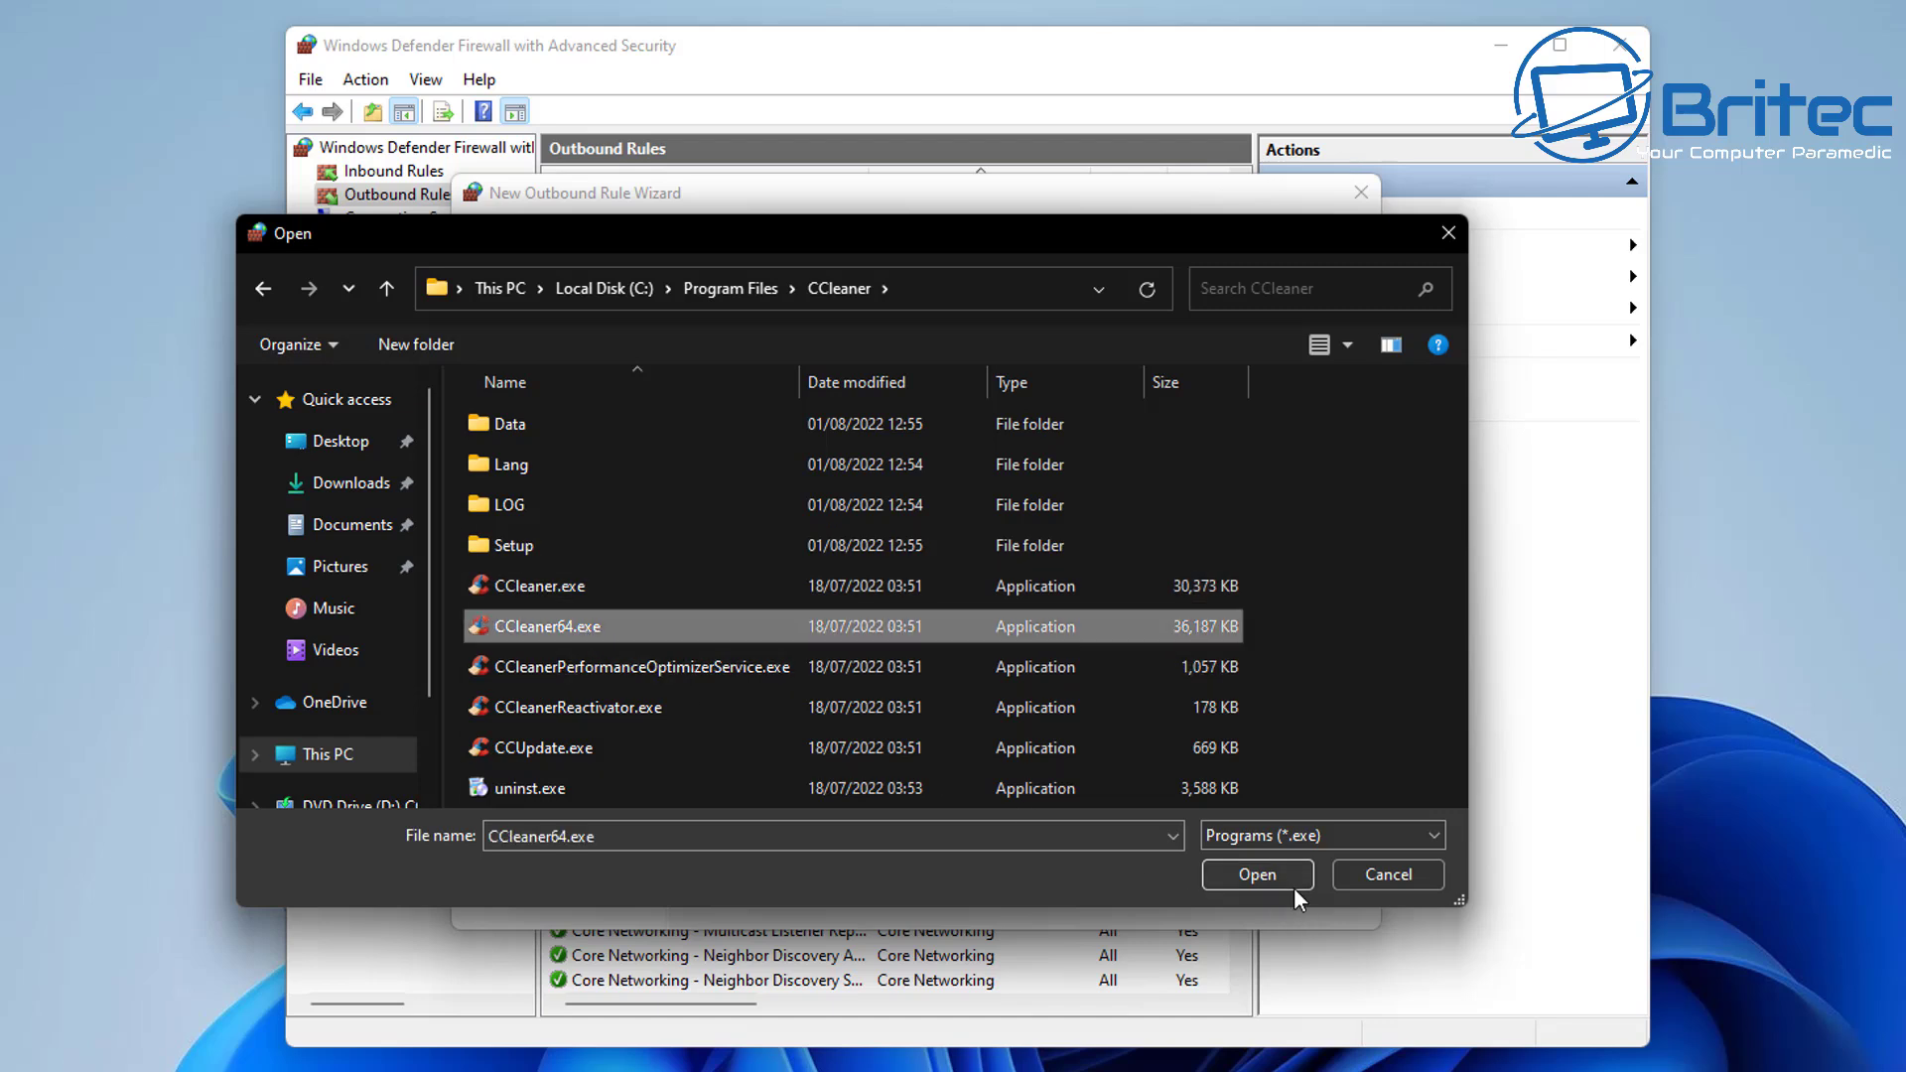
pyautogui.click(1268, 867)
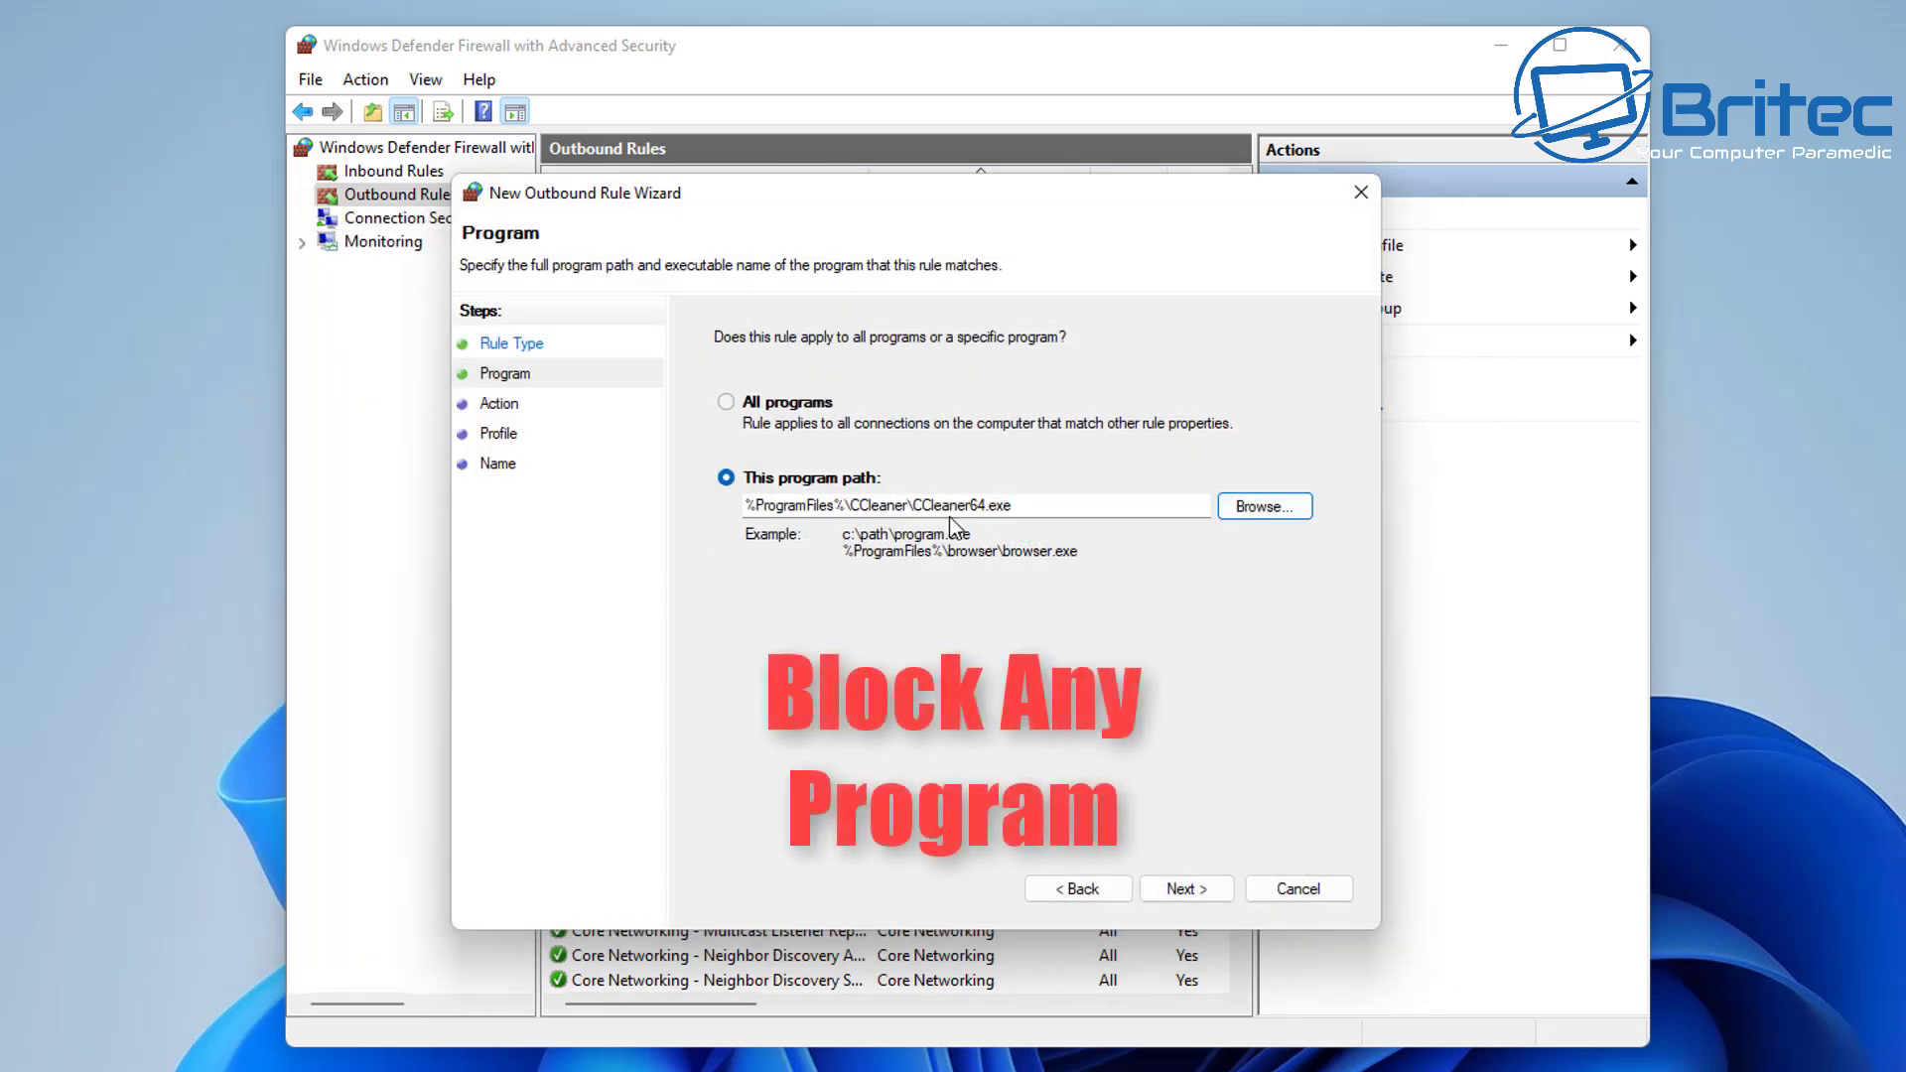
# Set the rule action to Block the connection, keeping Domain, Private and Public profiles
pyautogui.click(1186, 890)
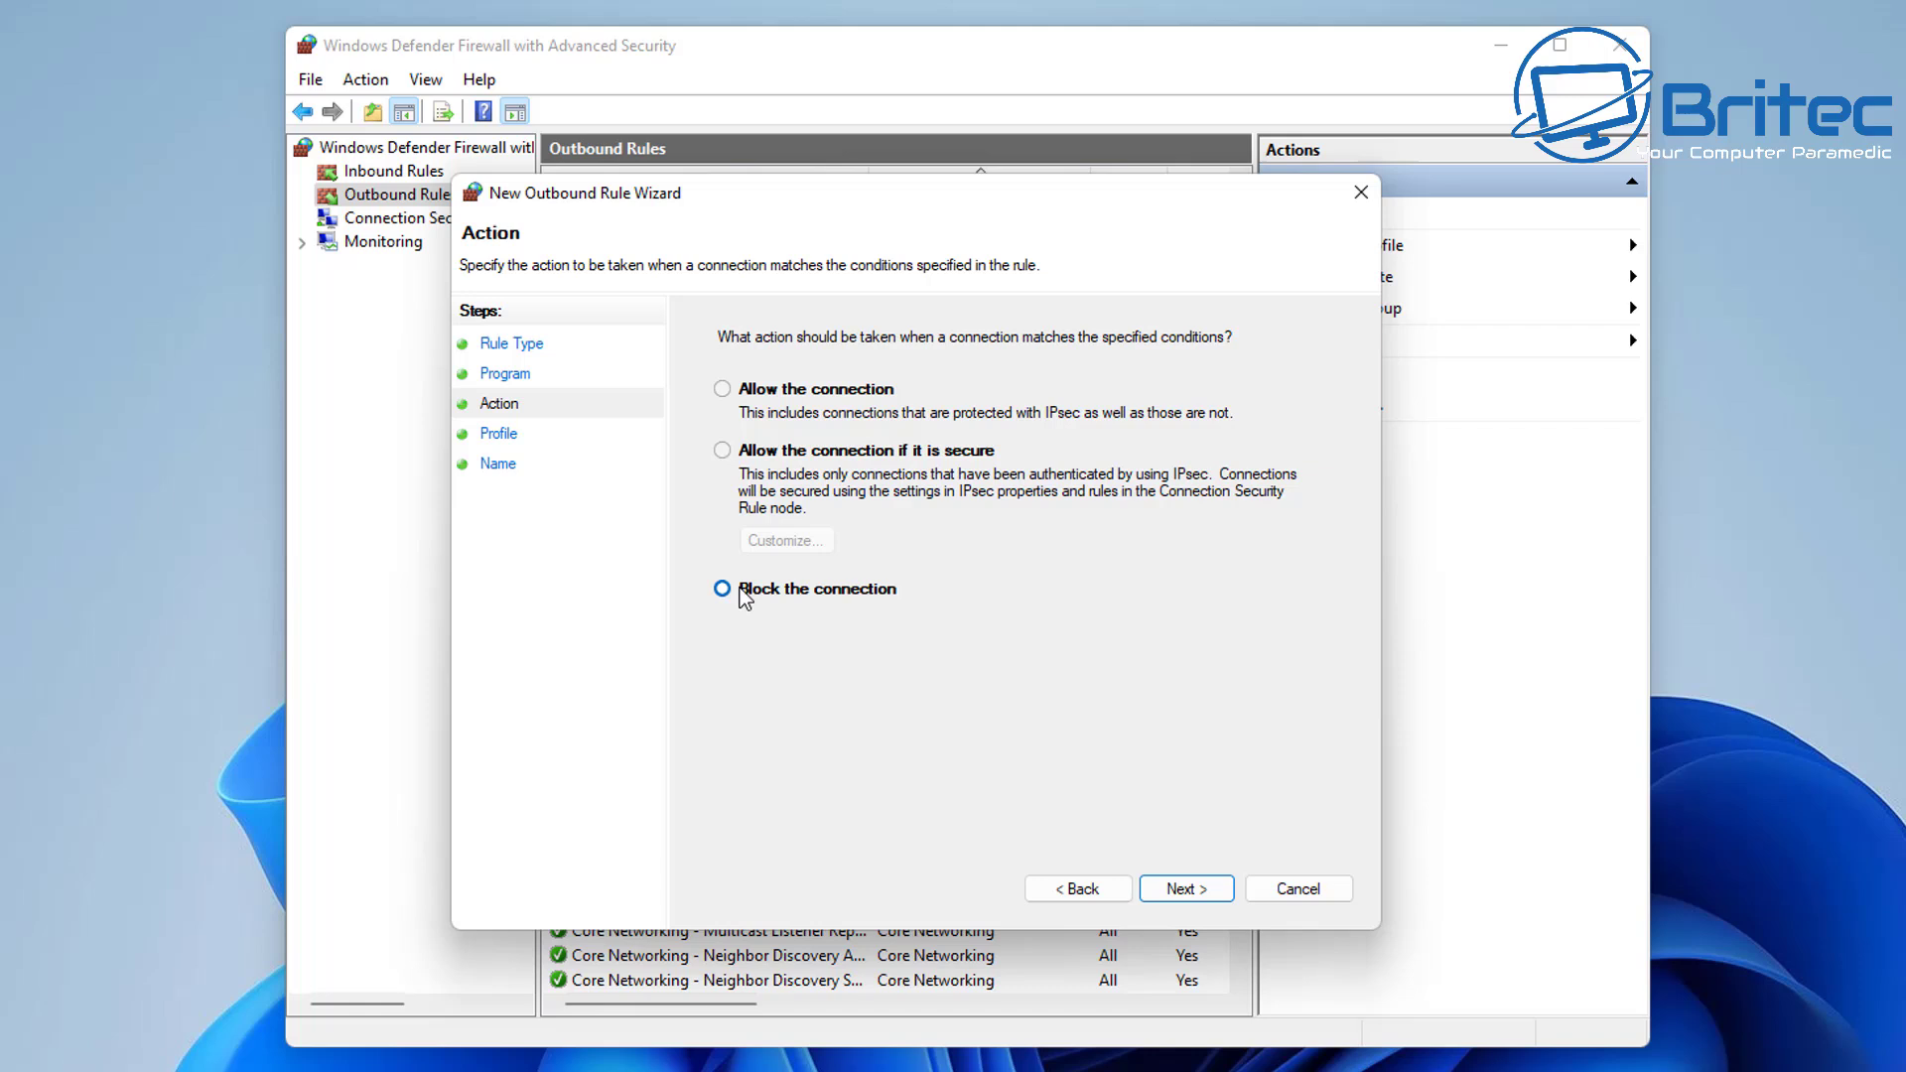
pyautogui.click(816, 593)
pyautogui.click(1188, 891)
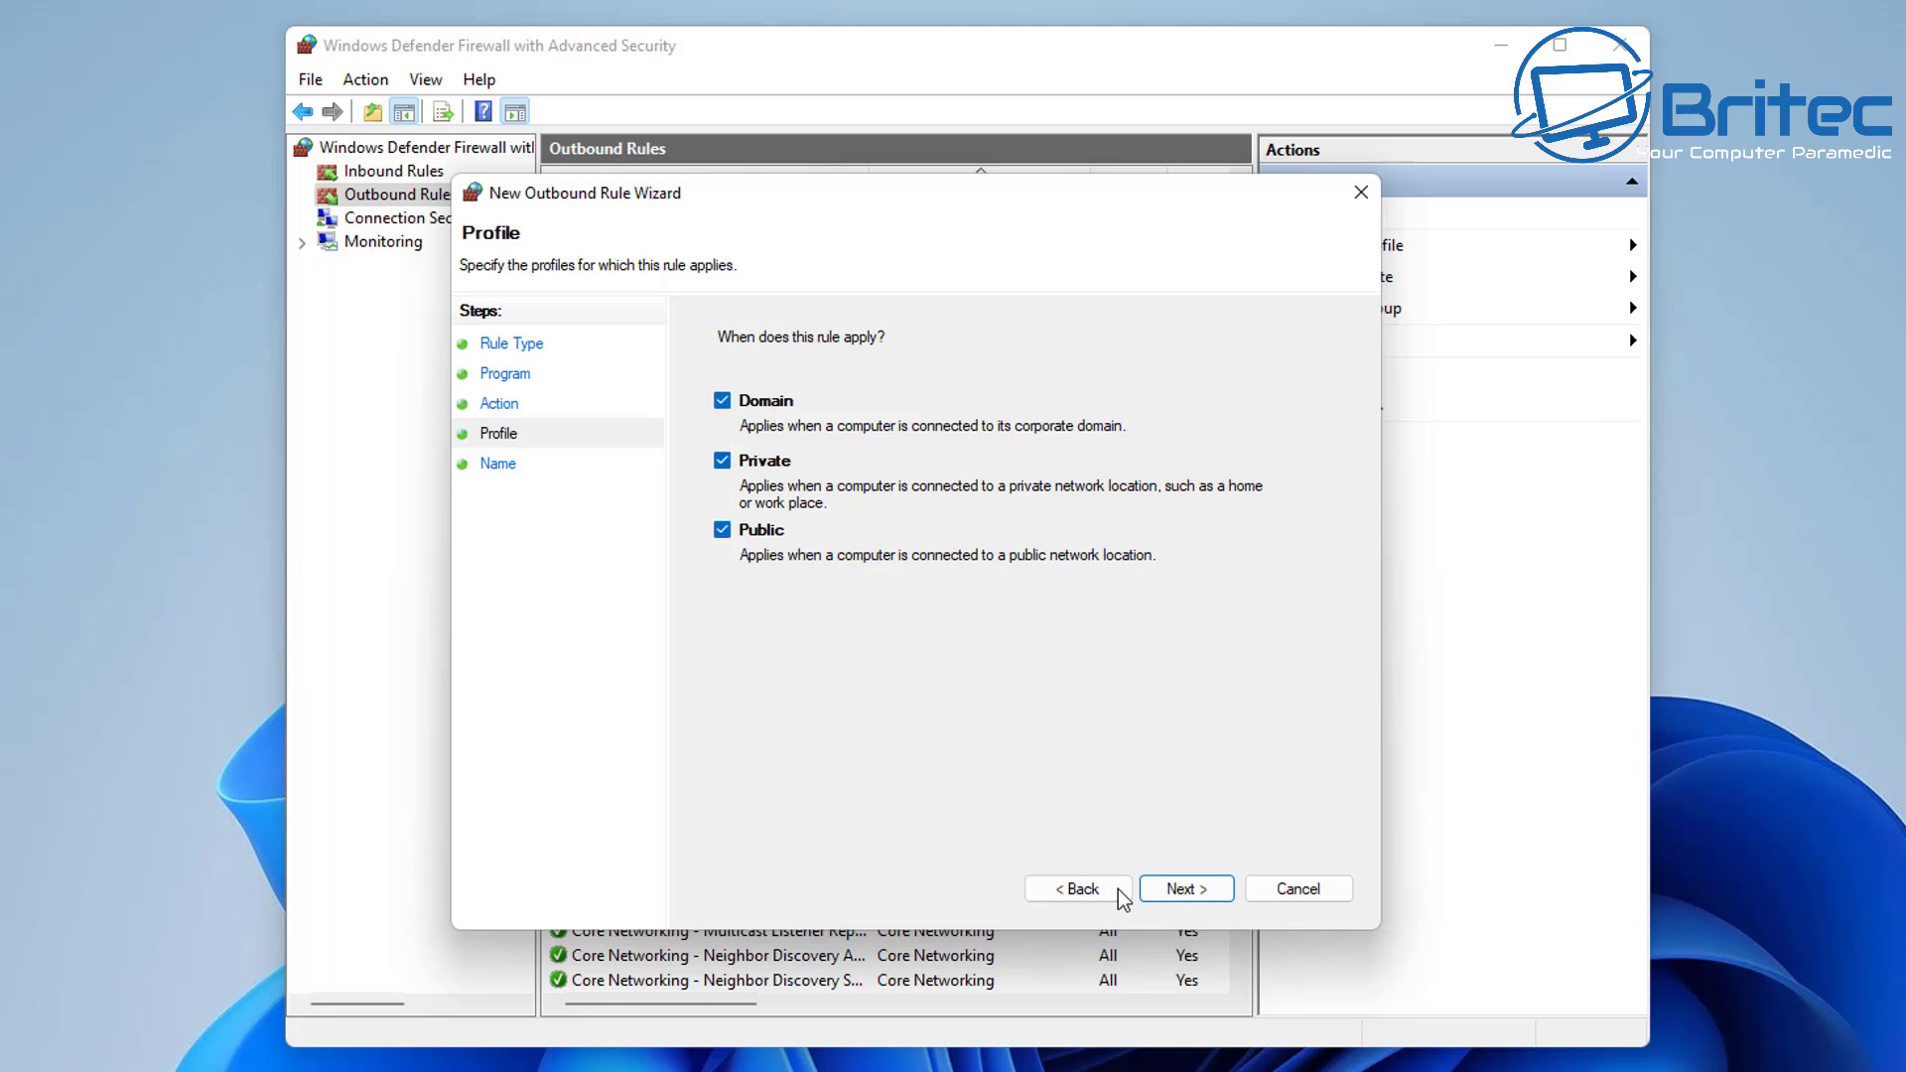
# Name the rule 'Block CCleaner' and paste the same text into its Description
pyautogui.click(1183, 891)
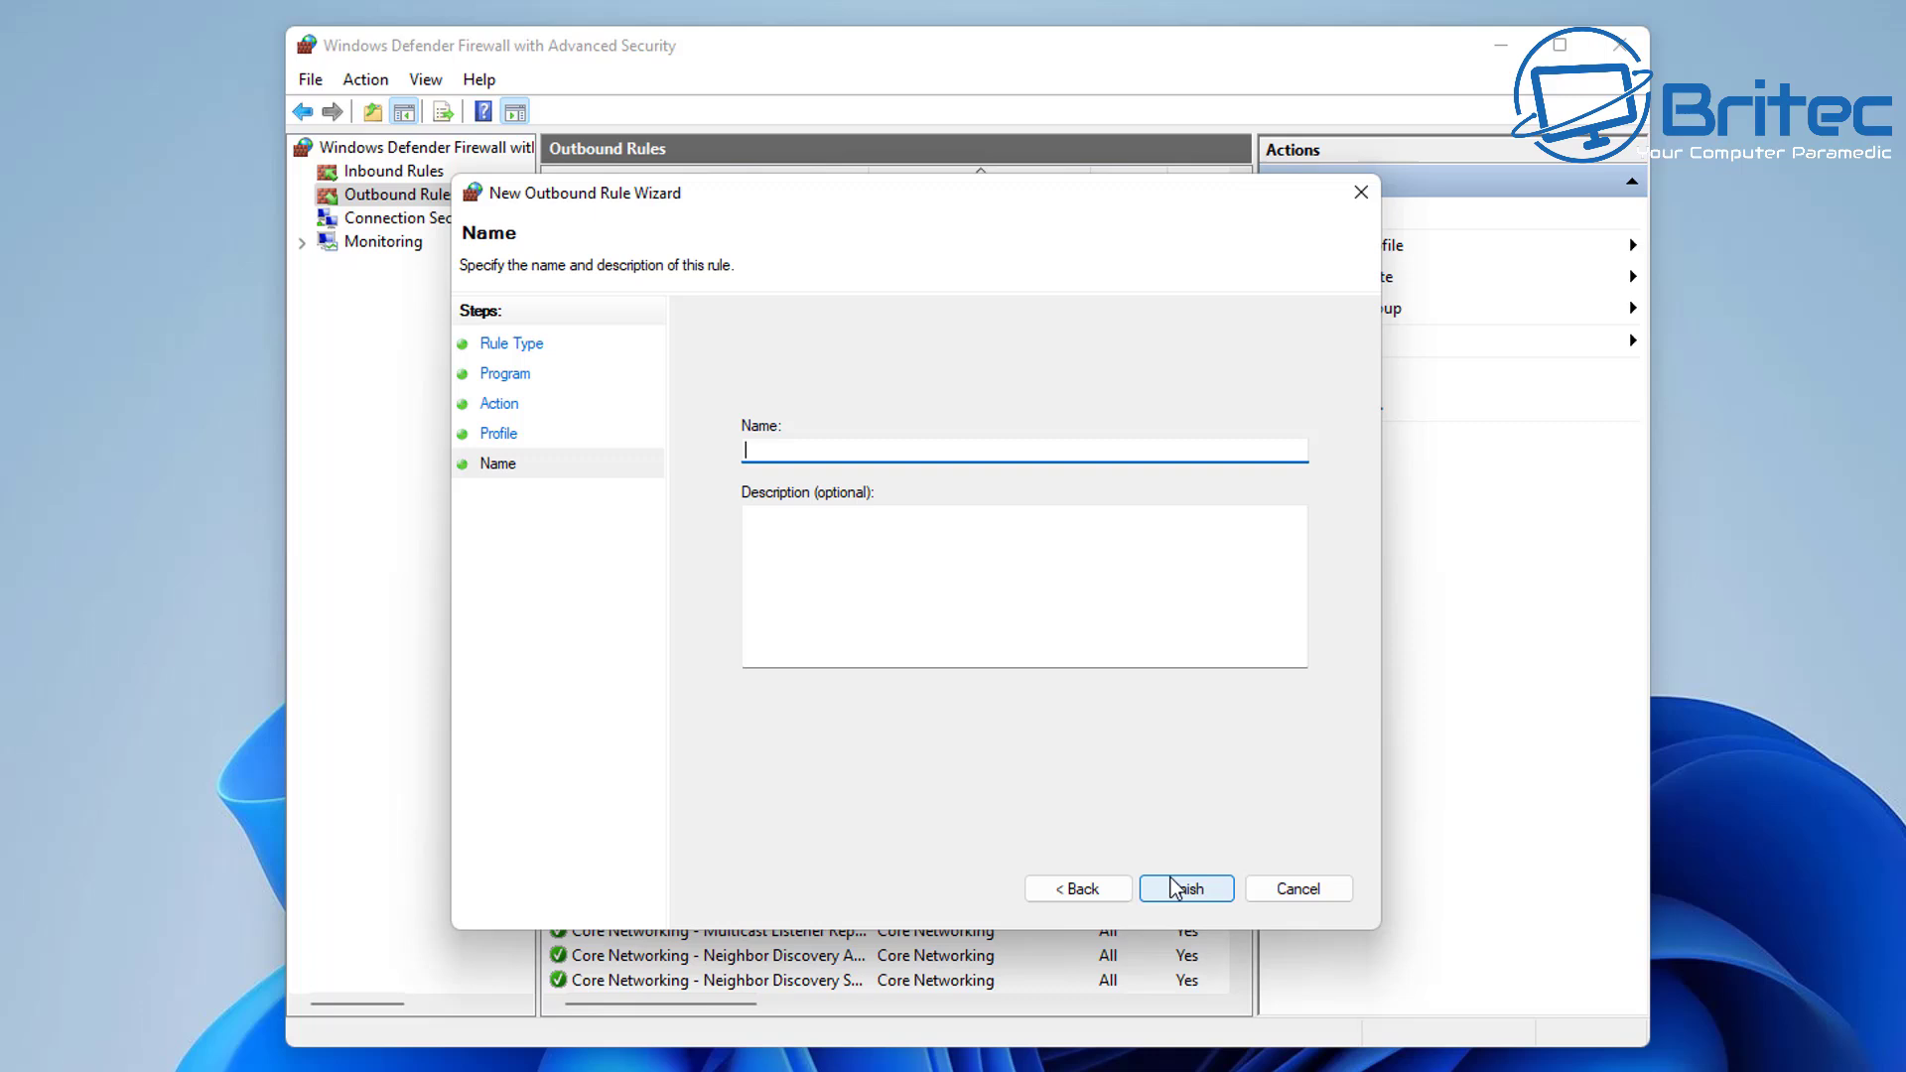
pyautogui.write('B')
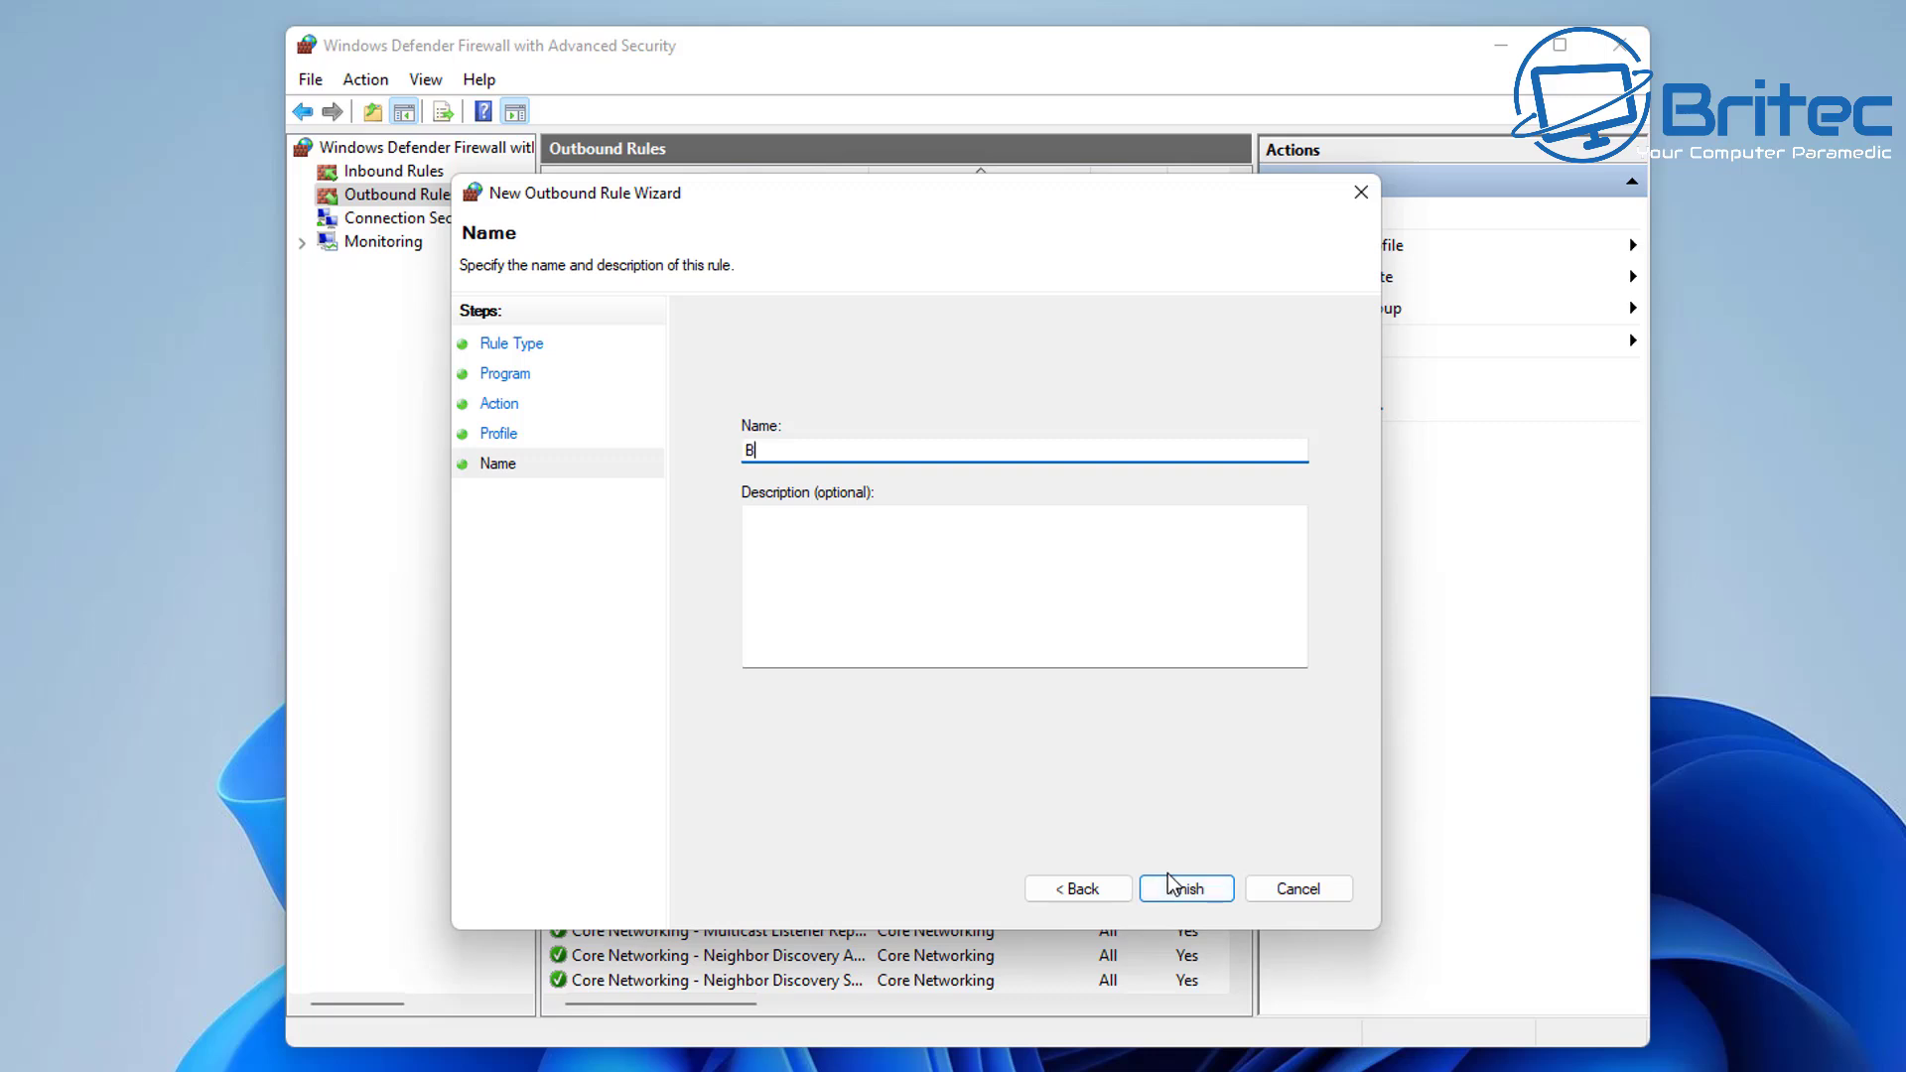
pyautogui.write('la')
pyautogui.write('ock')
pyautogui.write(' CCleaner')
pyautogui.click(816, 547)
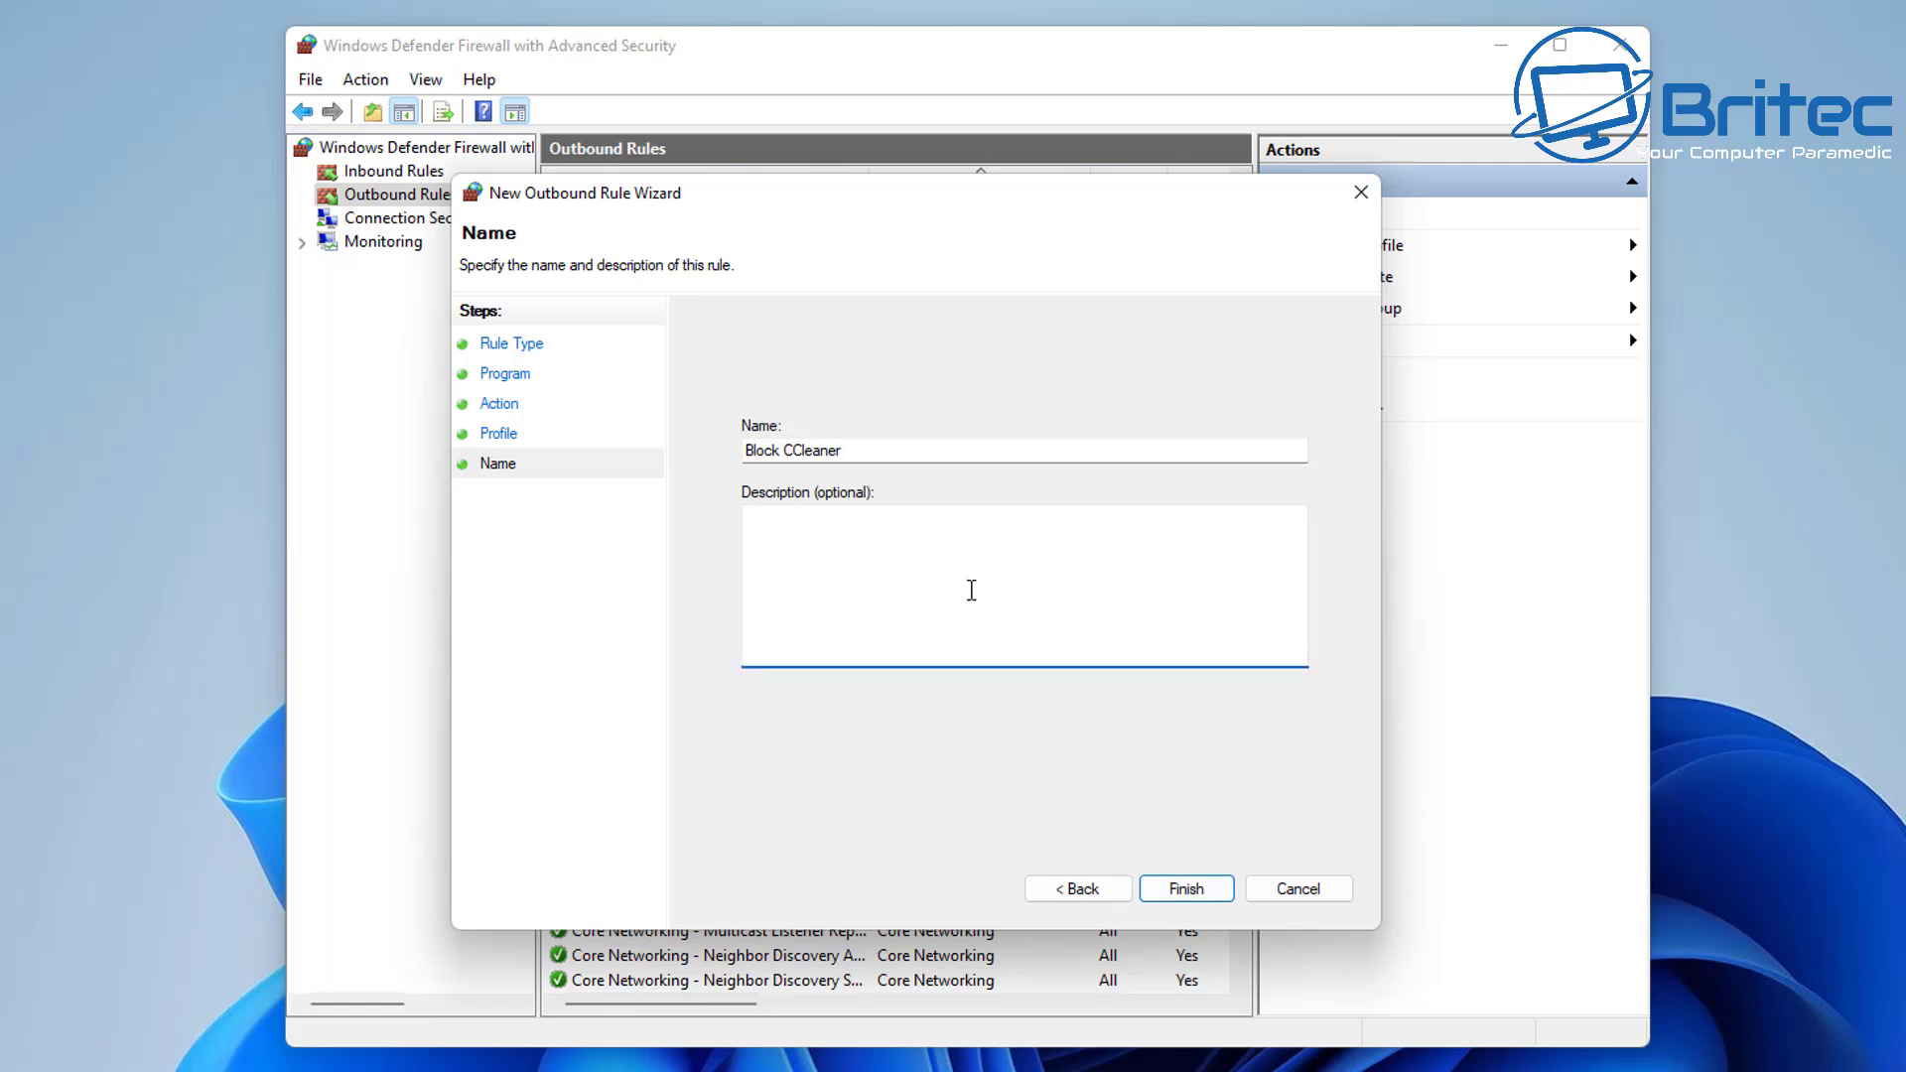
pyautogui.moveTo(892, 450); pyautogui.dragTo(763, 450)
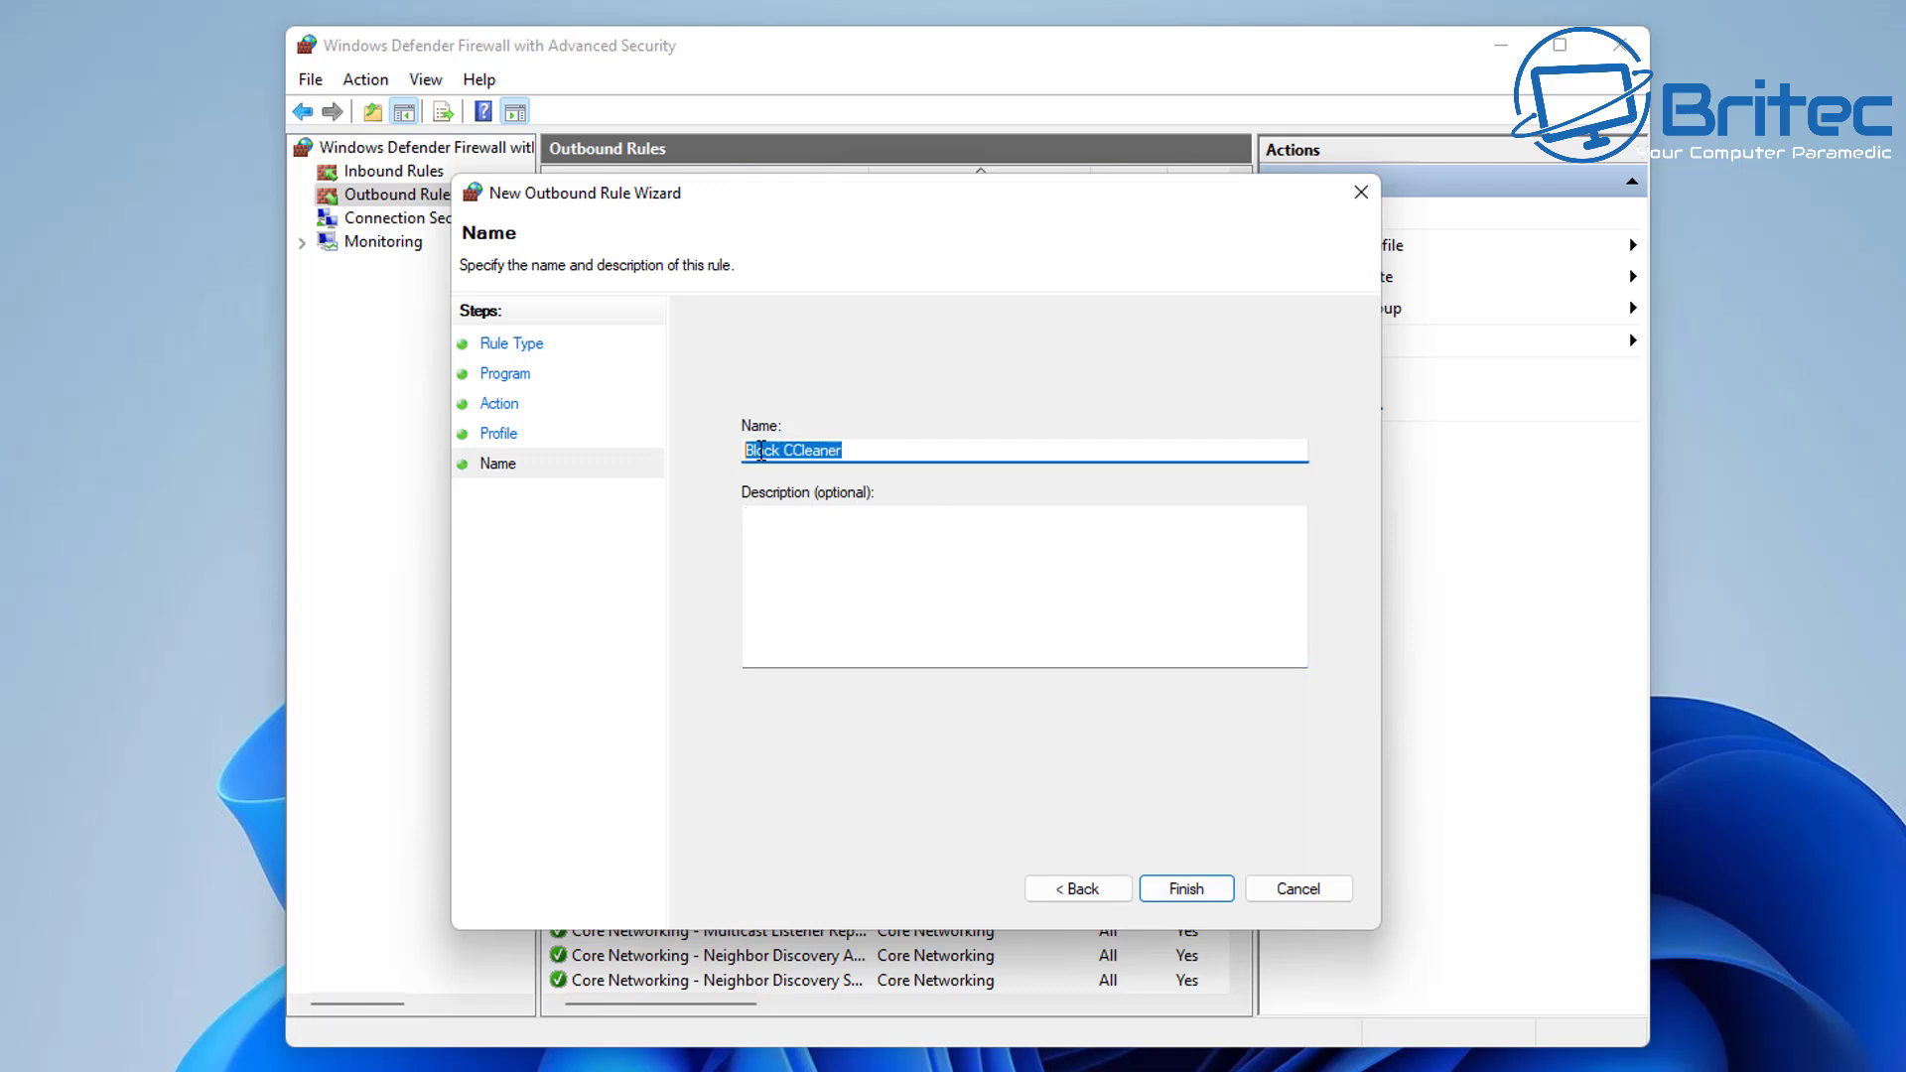
pyautogui.rightClick(792, 449)
pyautogui.click(823, 536)
pyautogui.rightClick(817, 549)
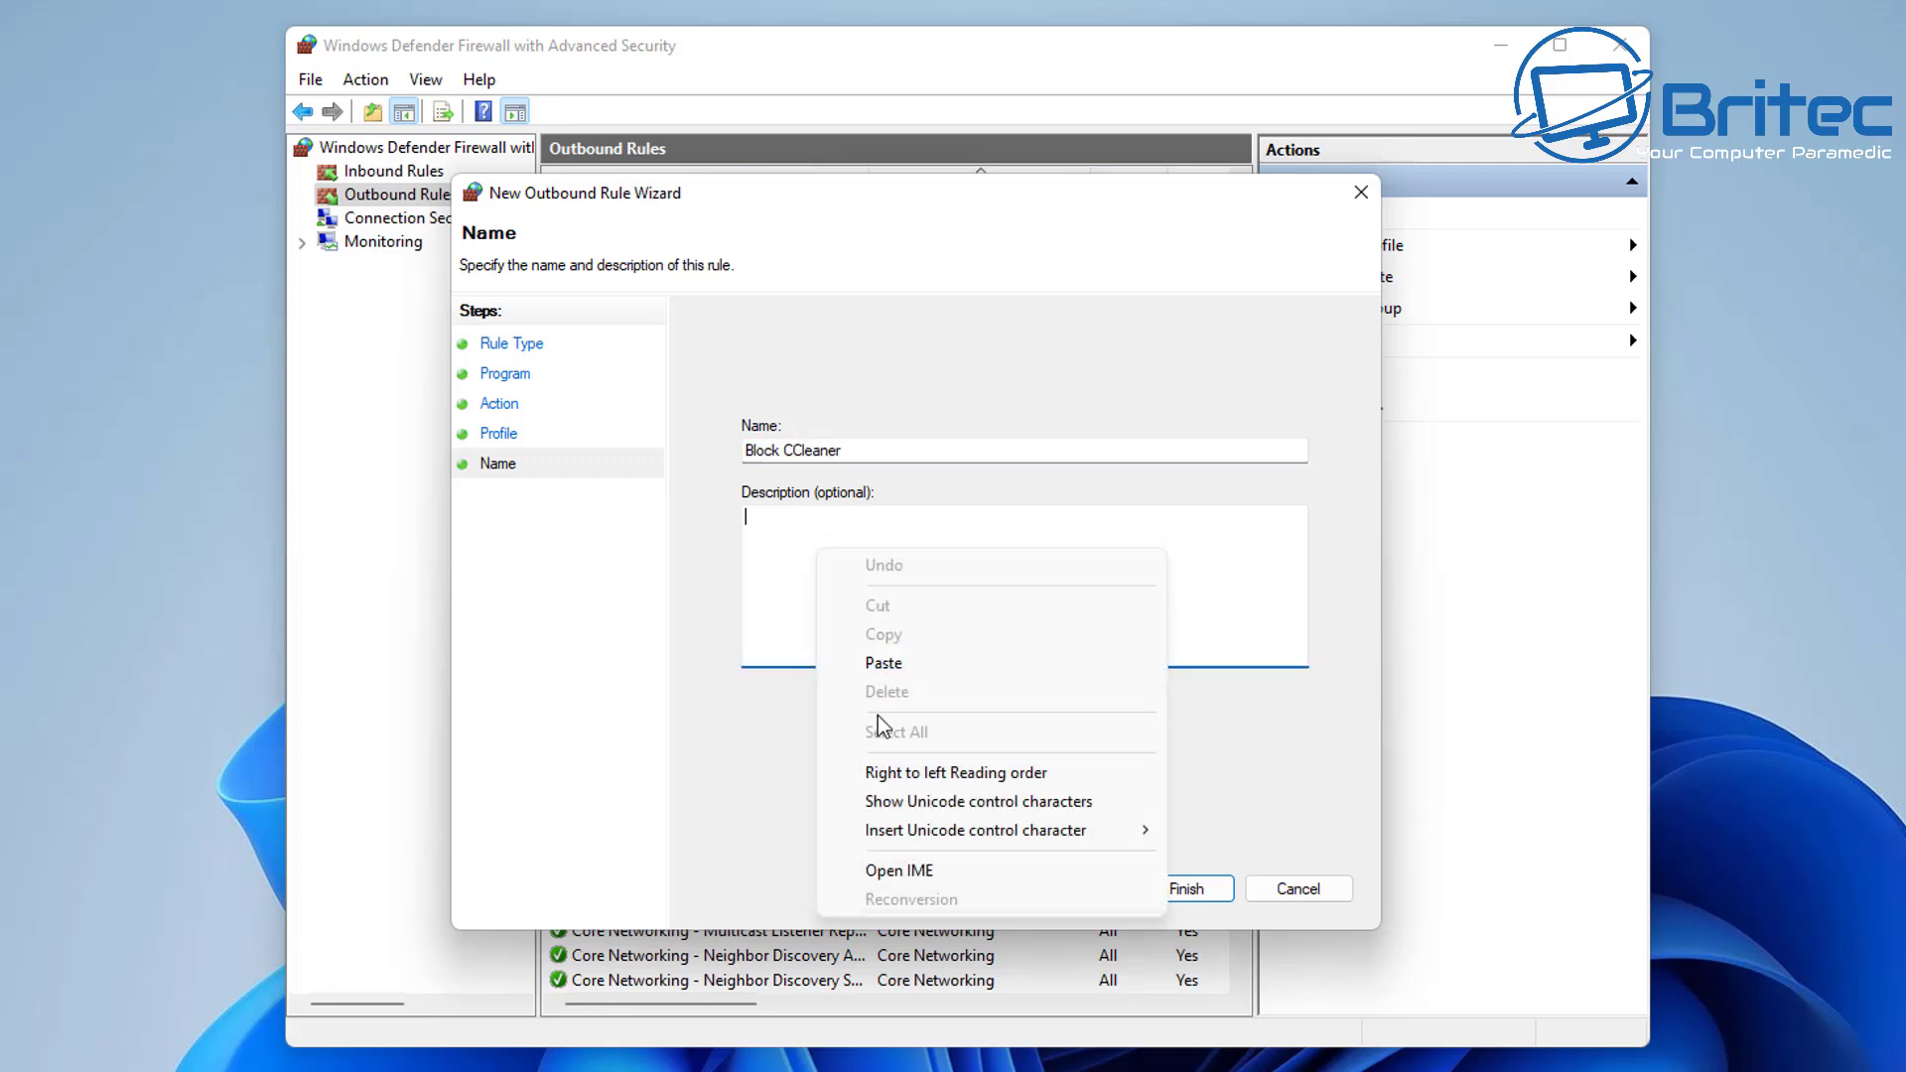
pyautogui.click(882, 664)
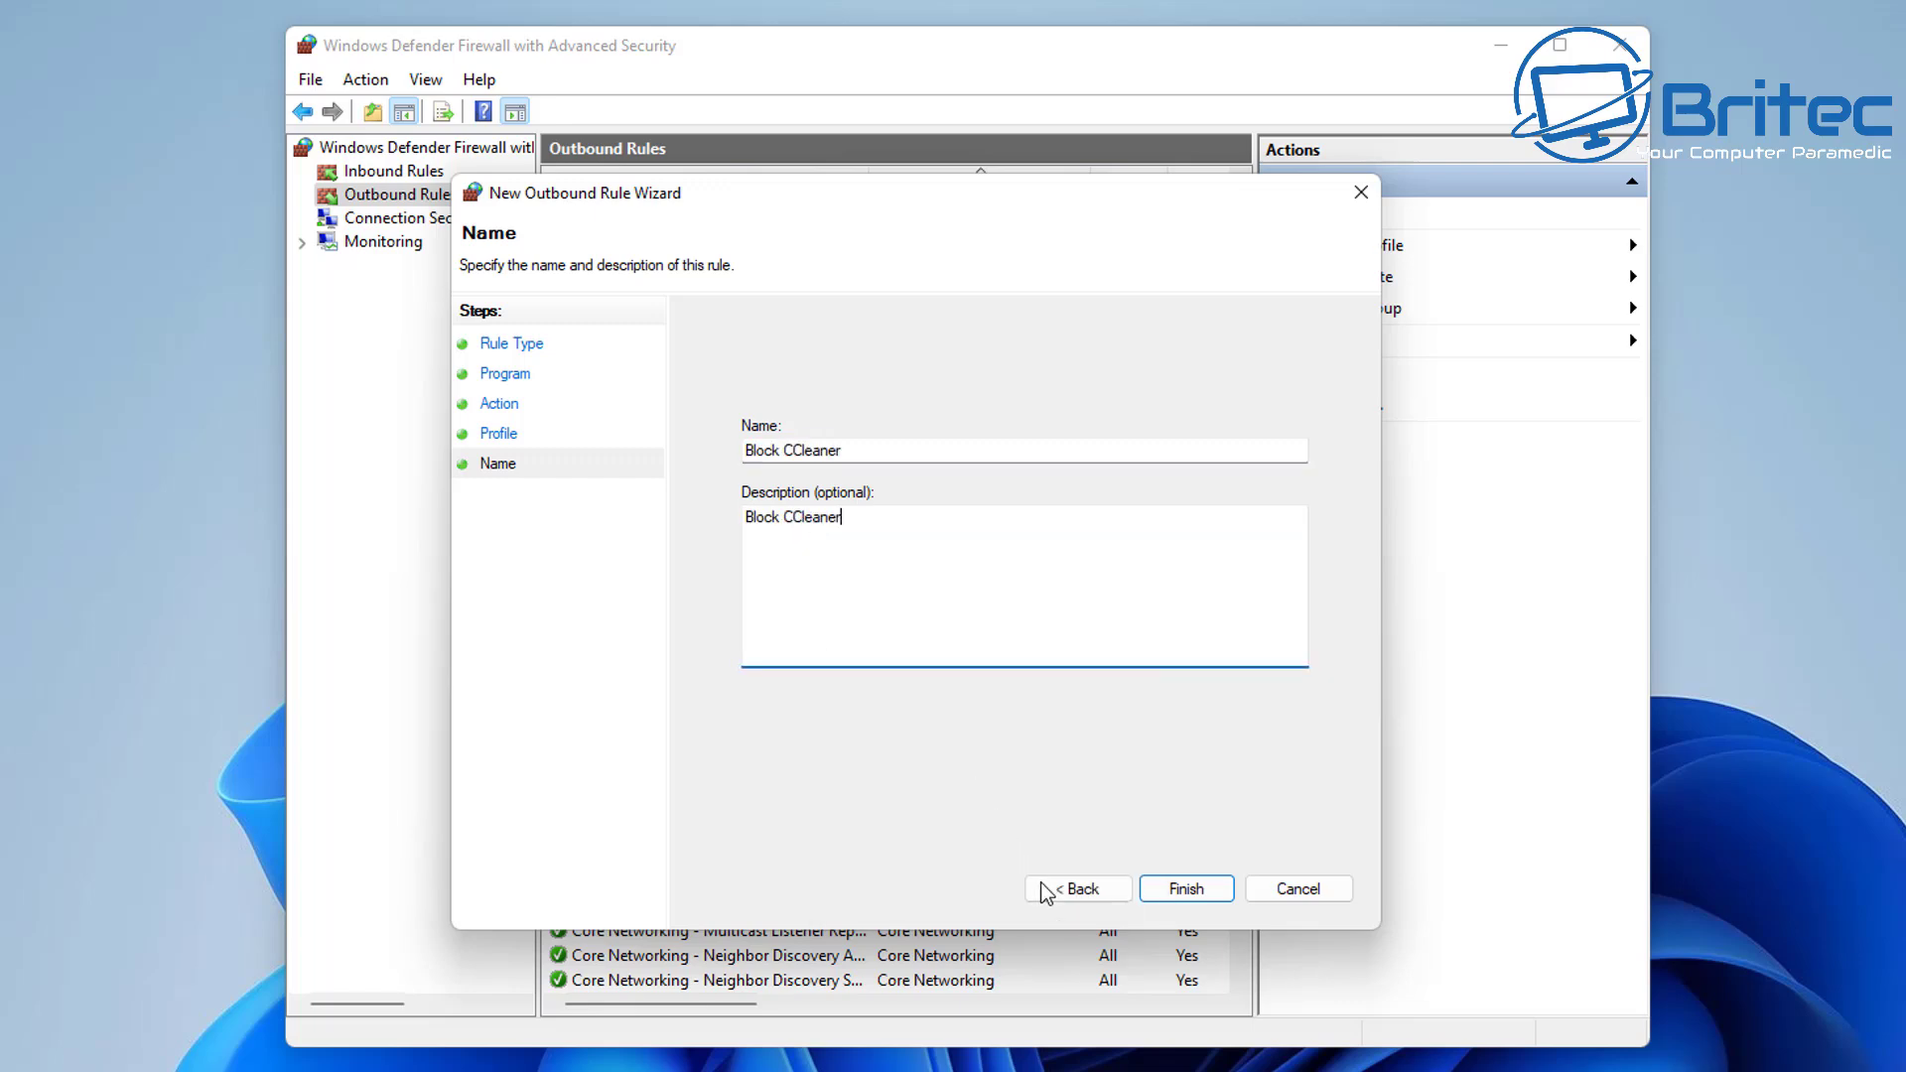
# Finish the wizard, widen the list to show the Action column, and select Block CCleaner
pyautogui.click(1186, 890)
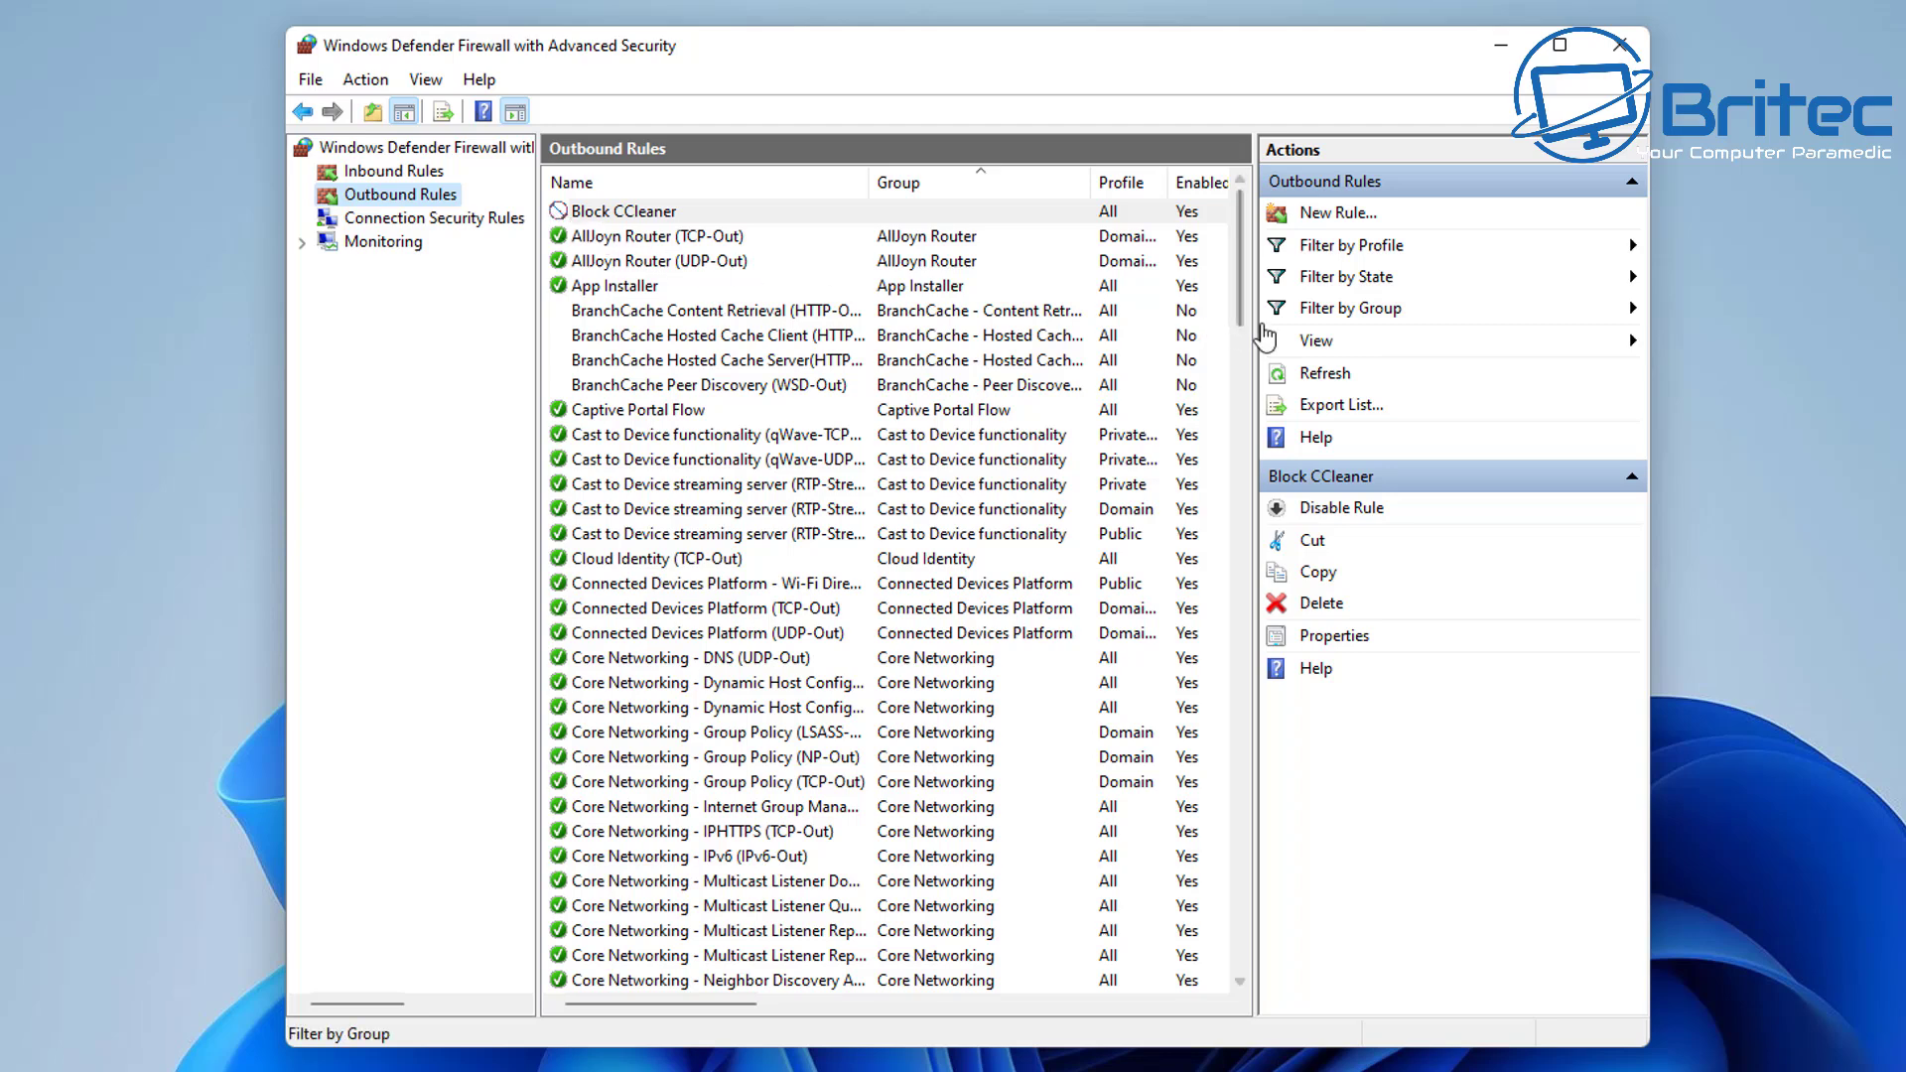
pyautogui.moveTo(1253, 332); pyautogui.dragTo(1433, 346)
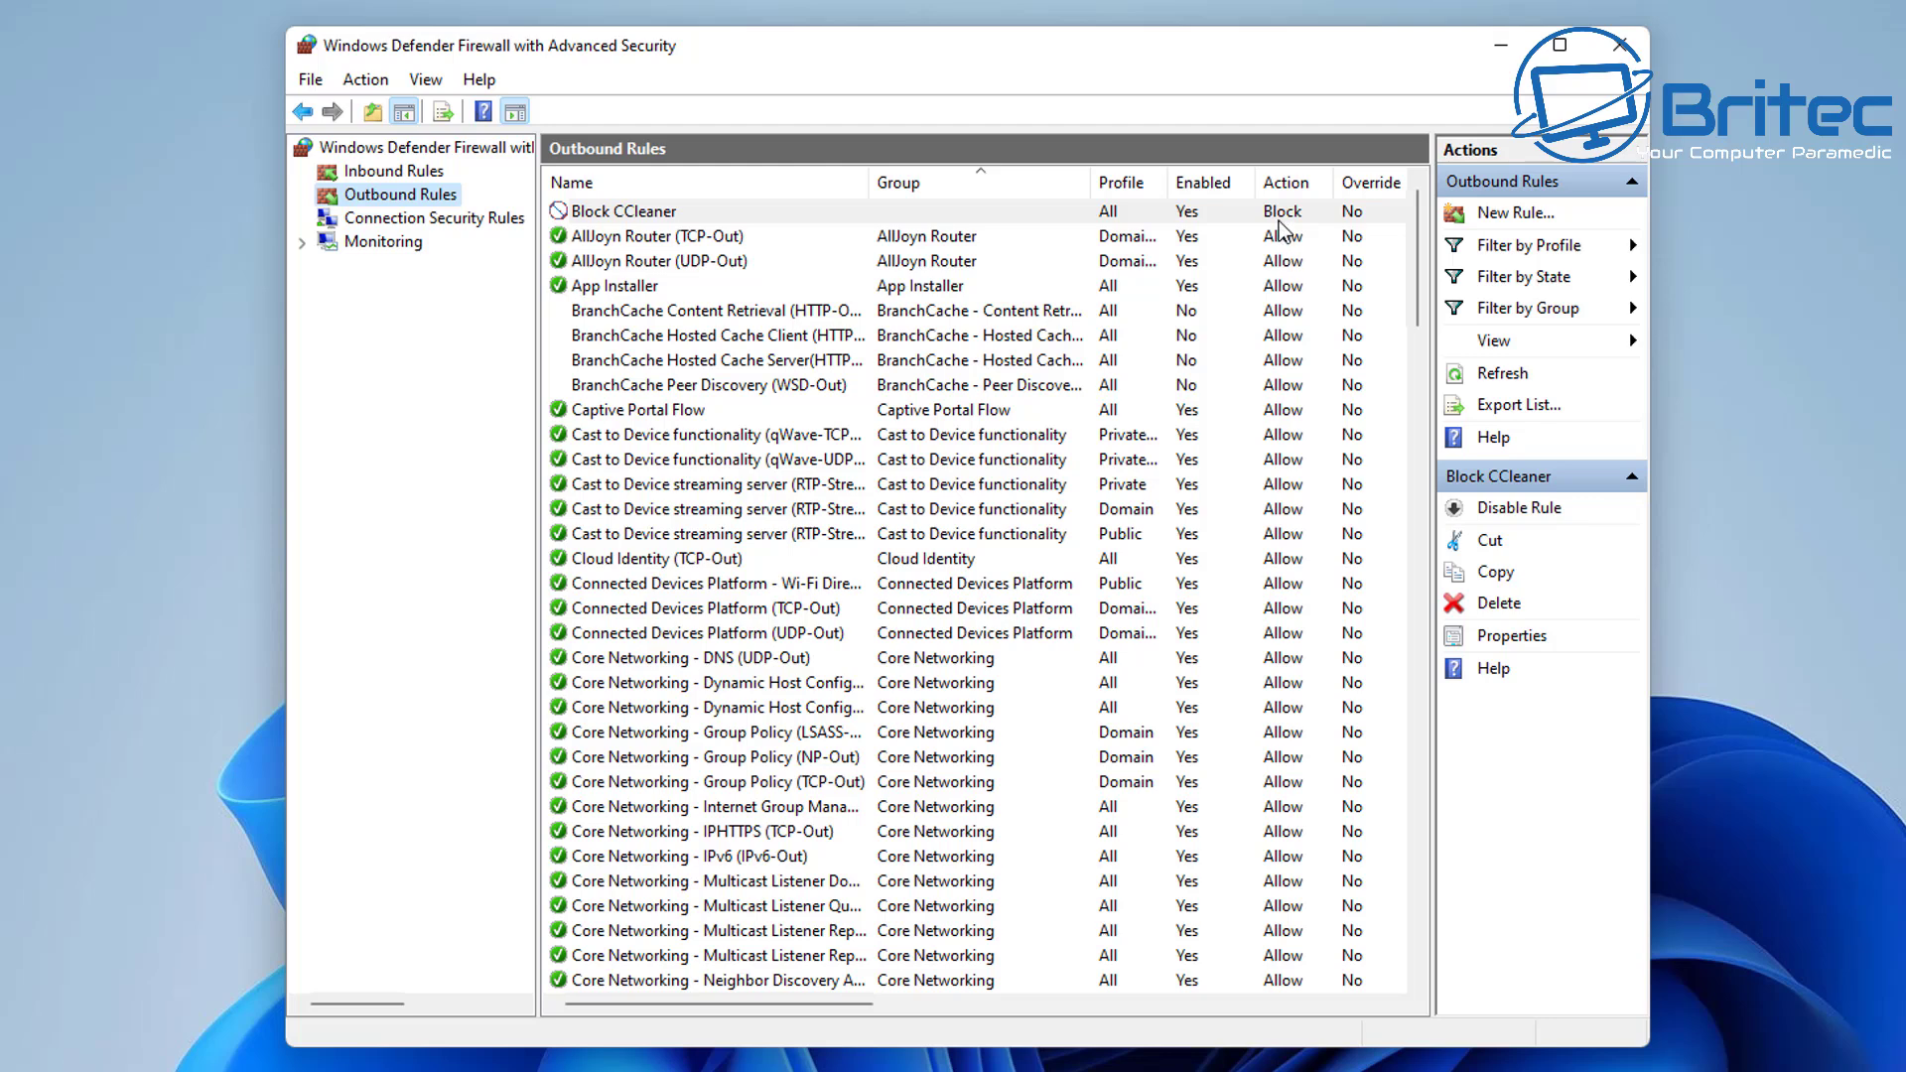
pyautogui.click(641, 216)
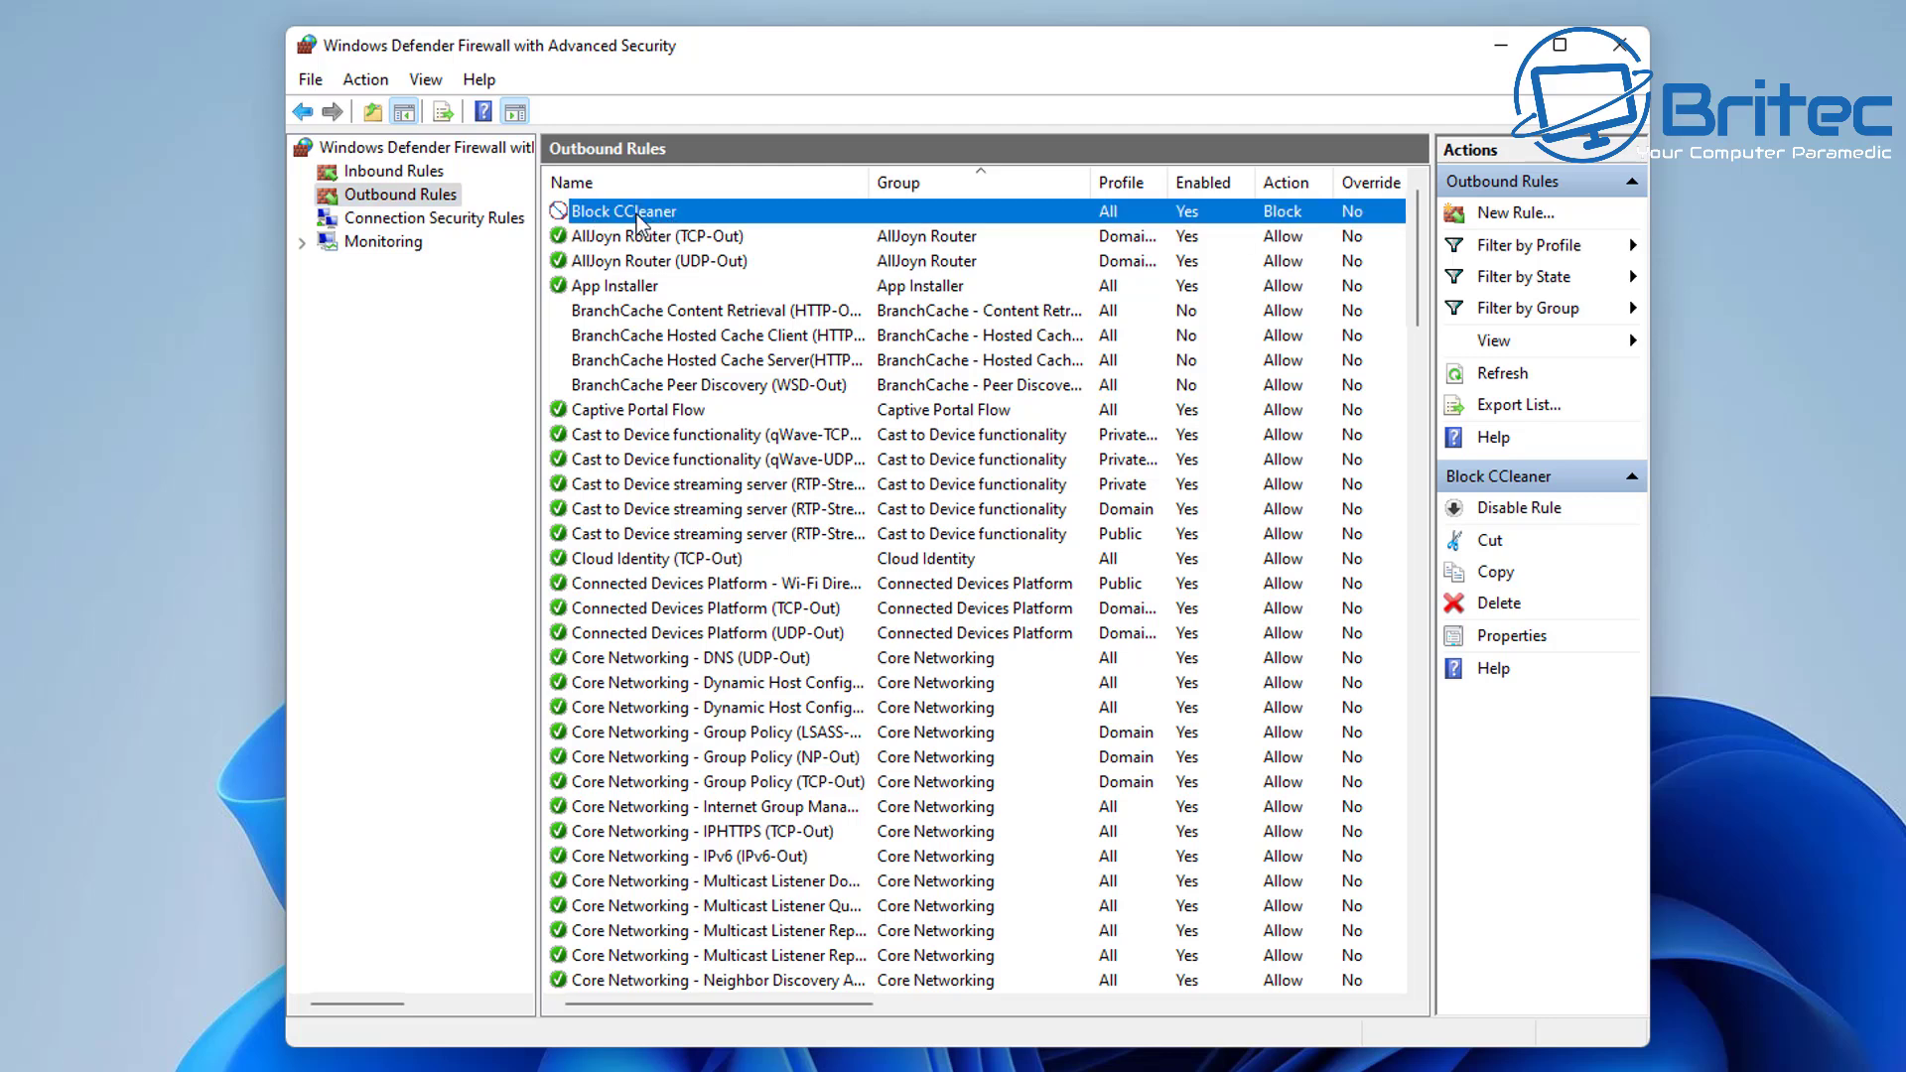
# Inspect Block CCleaner's Programs and Services, Remote Computers, Local Principals and Protocols tabs, then cancel
pyautogui.doubleClick(685, 216)
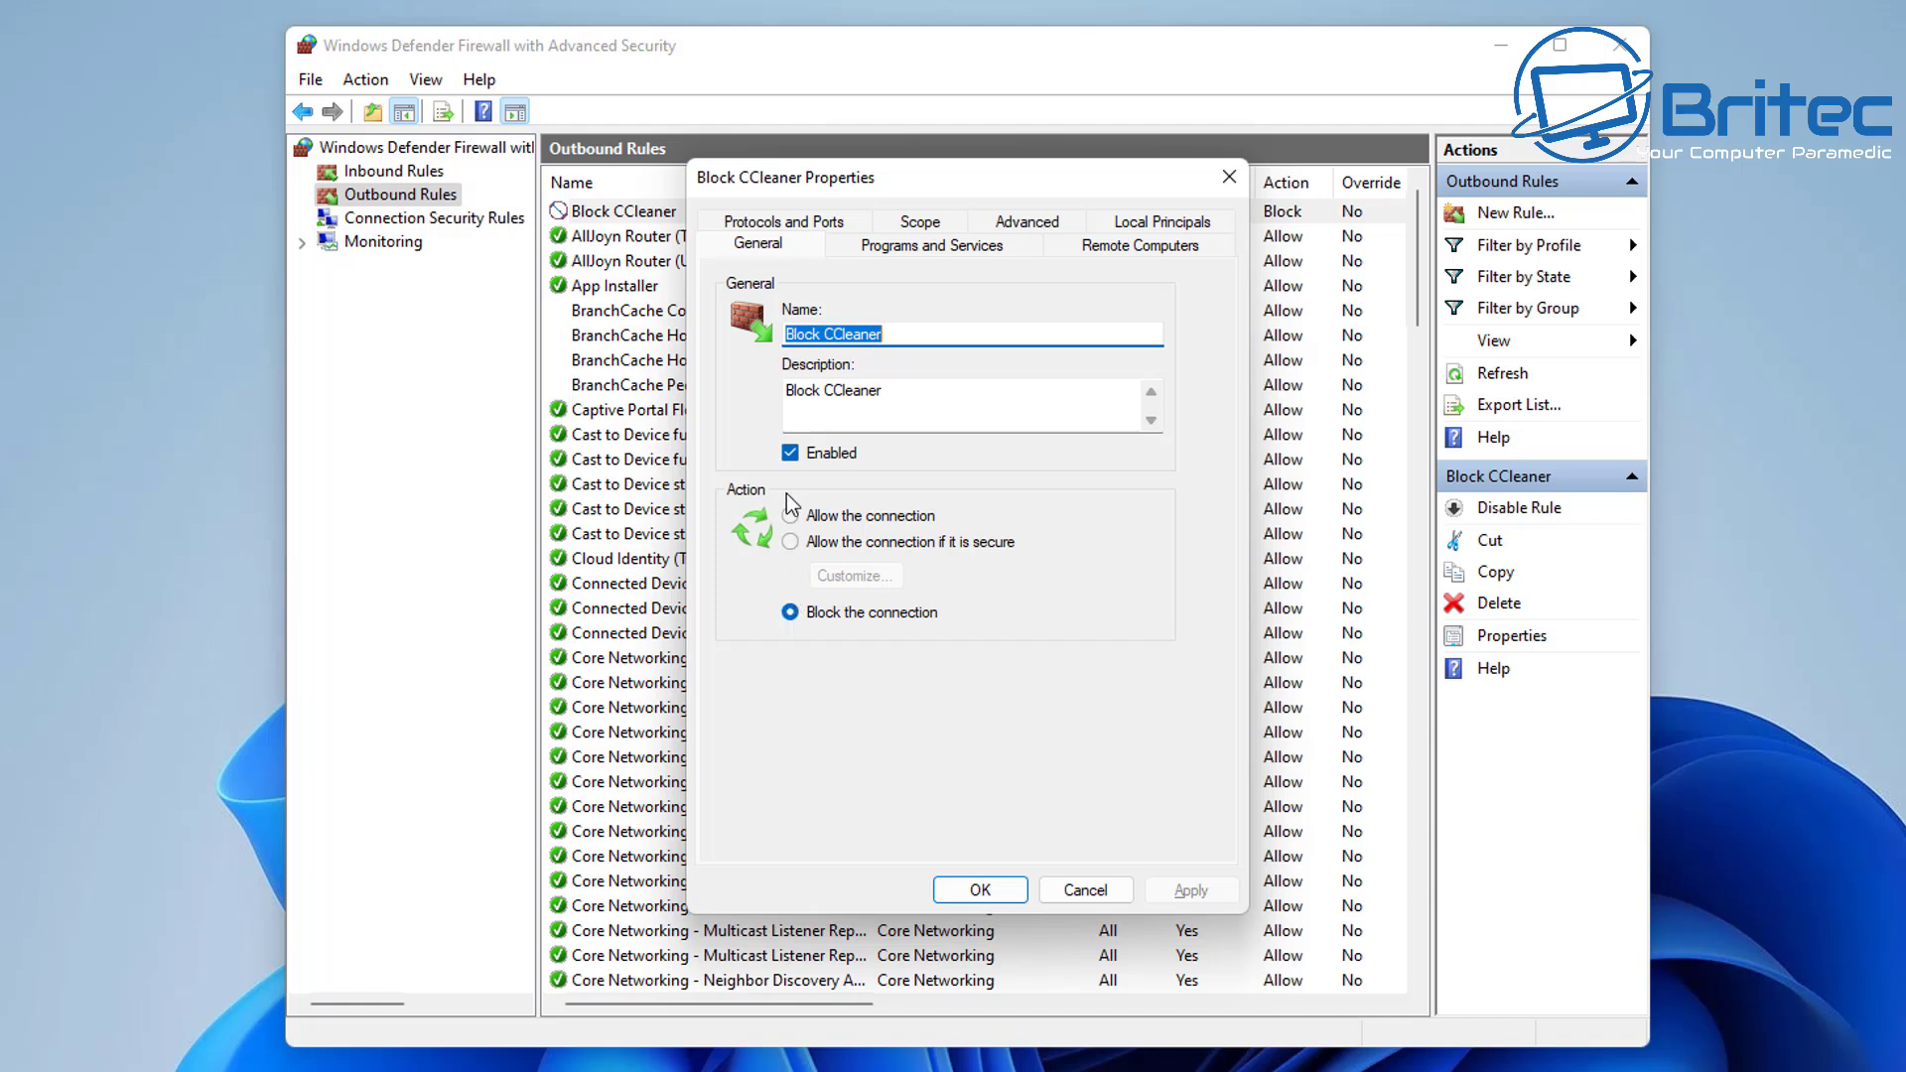
pyautogui.click(939, 253)
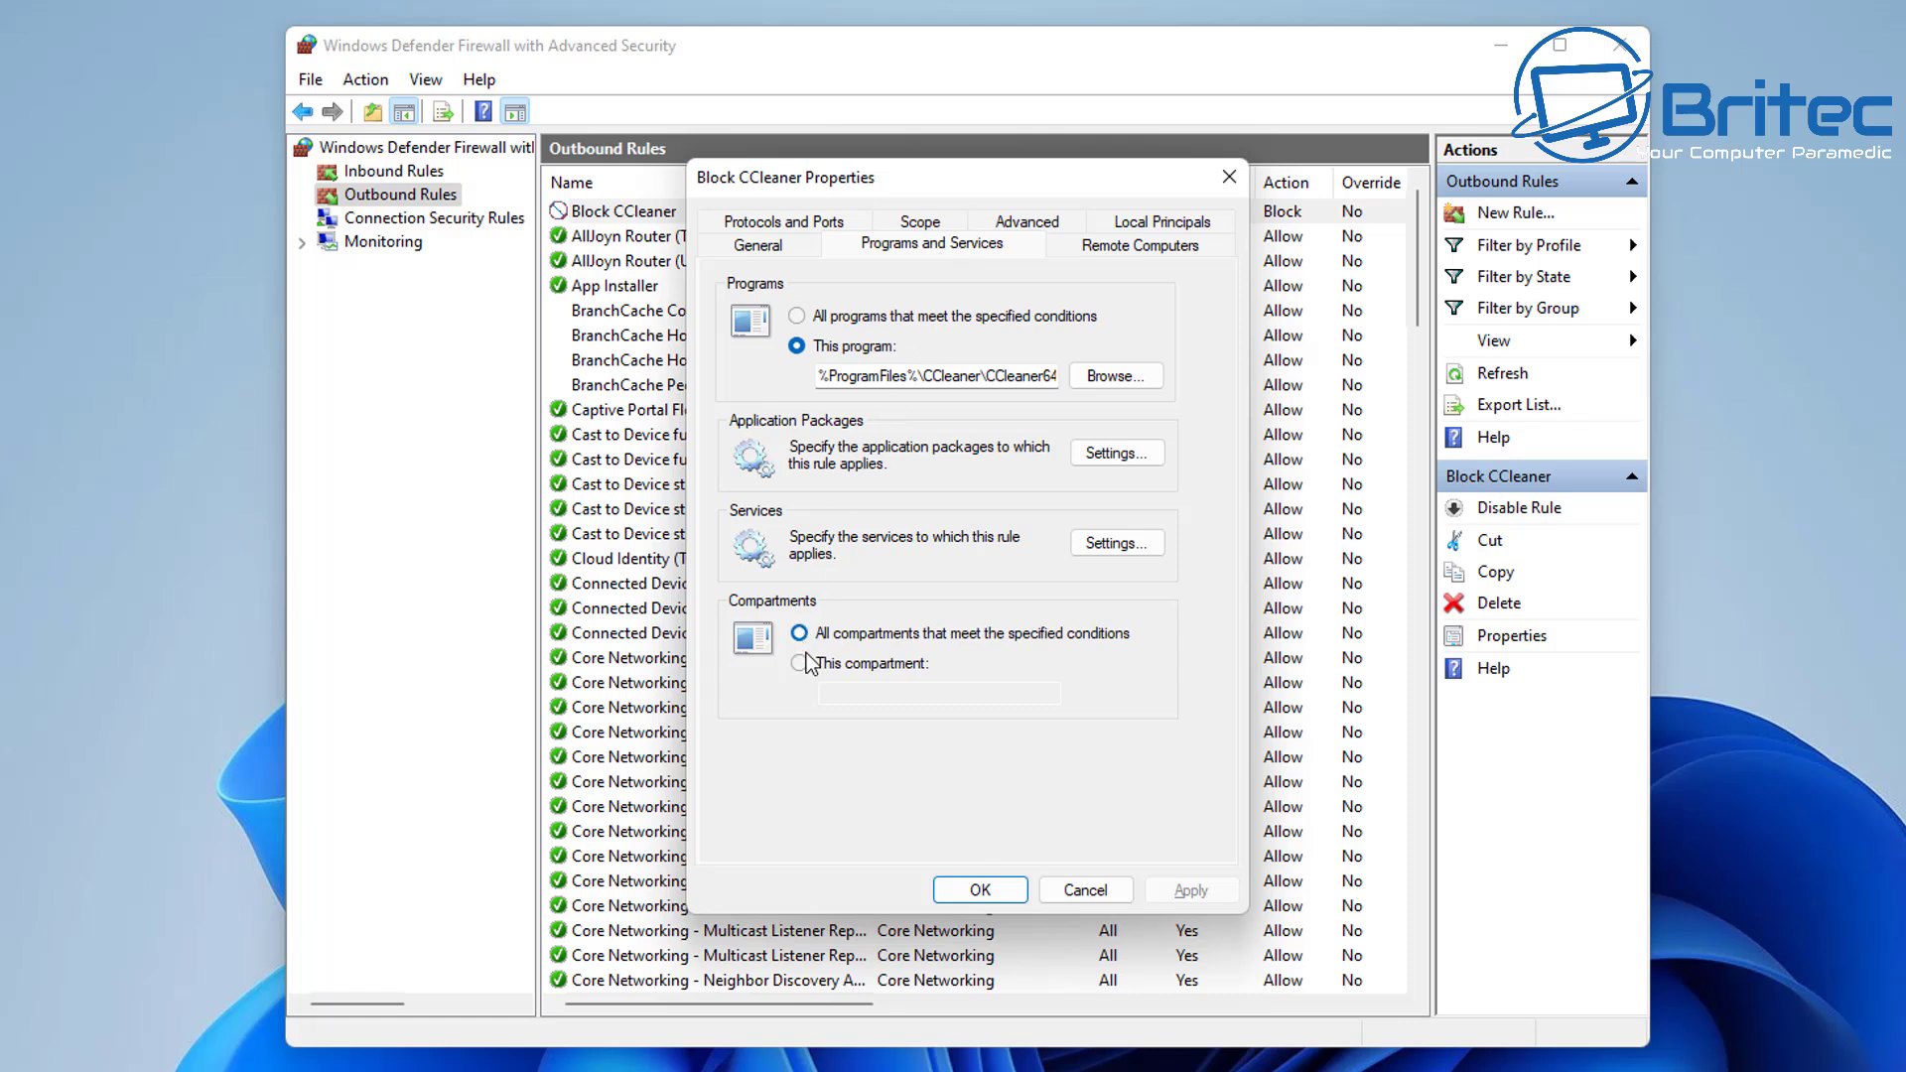
pyautogui.click(1128, 253)
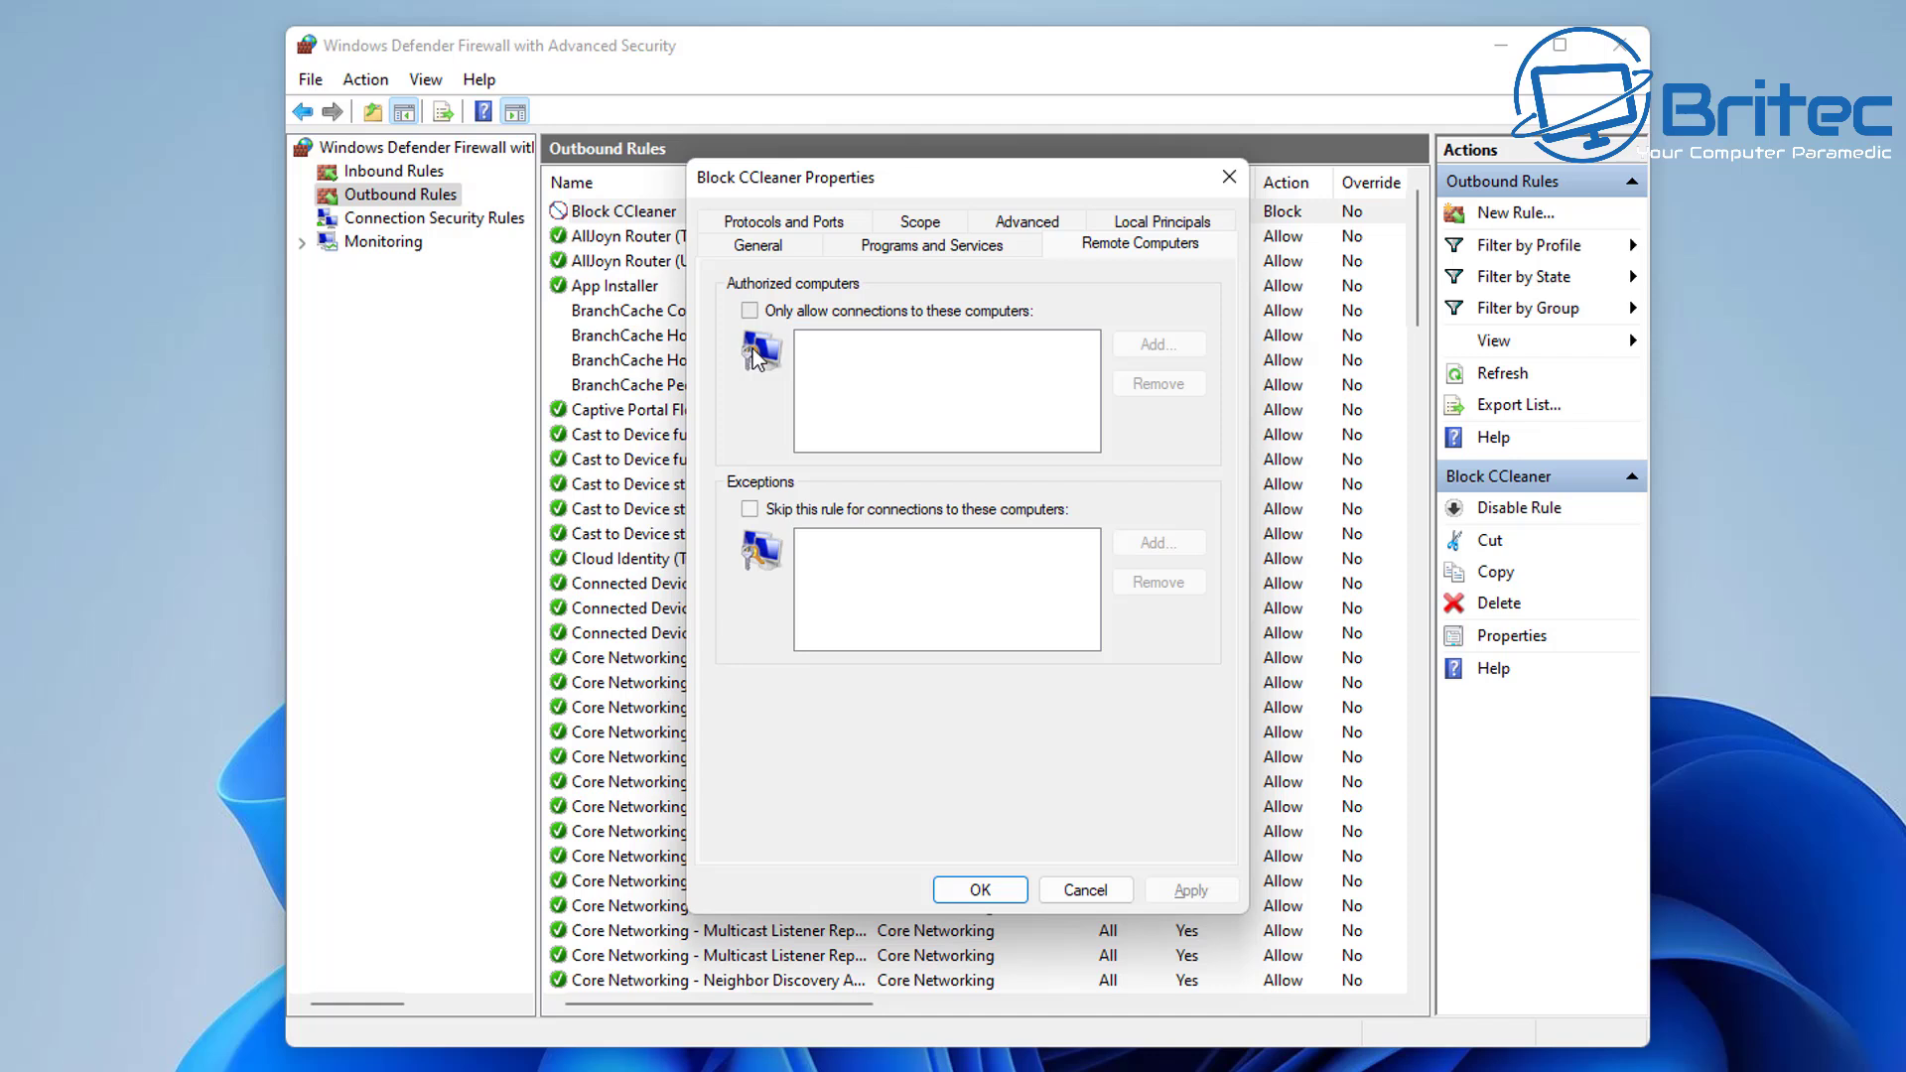
pyautogui.click(1154, 227)
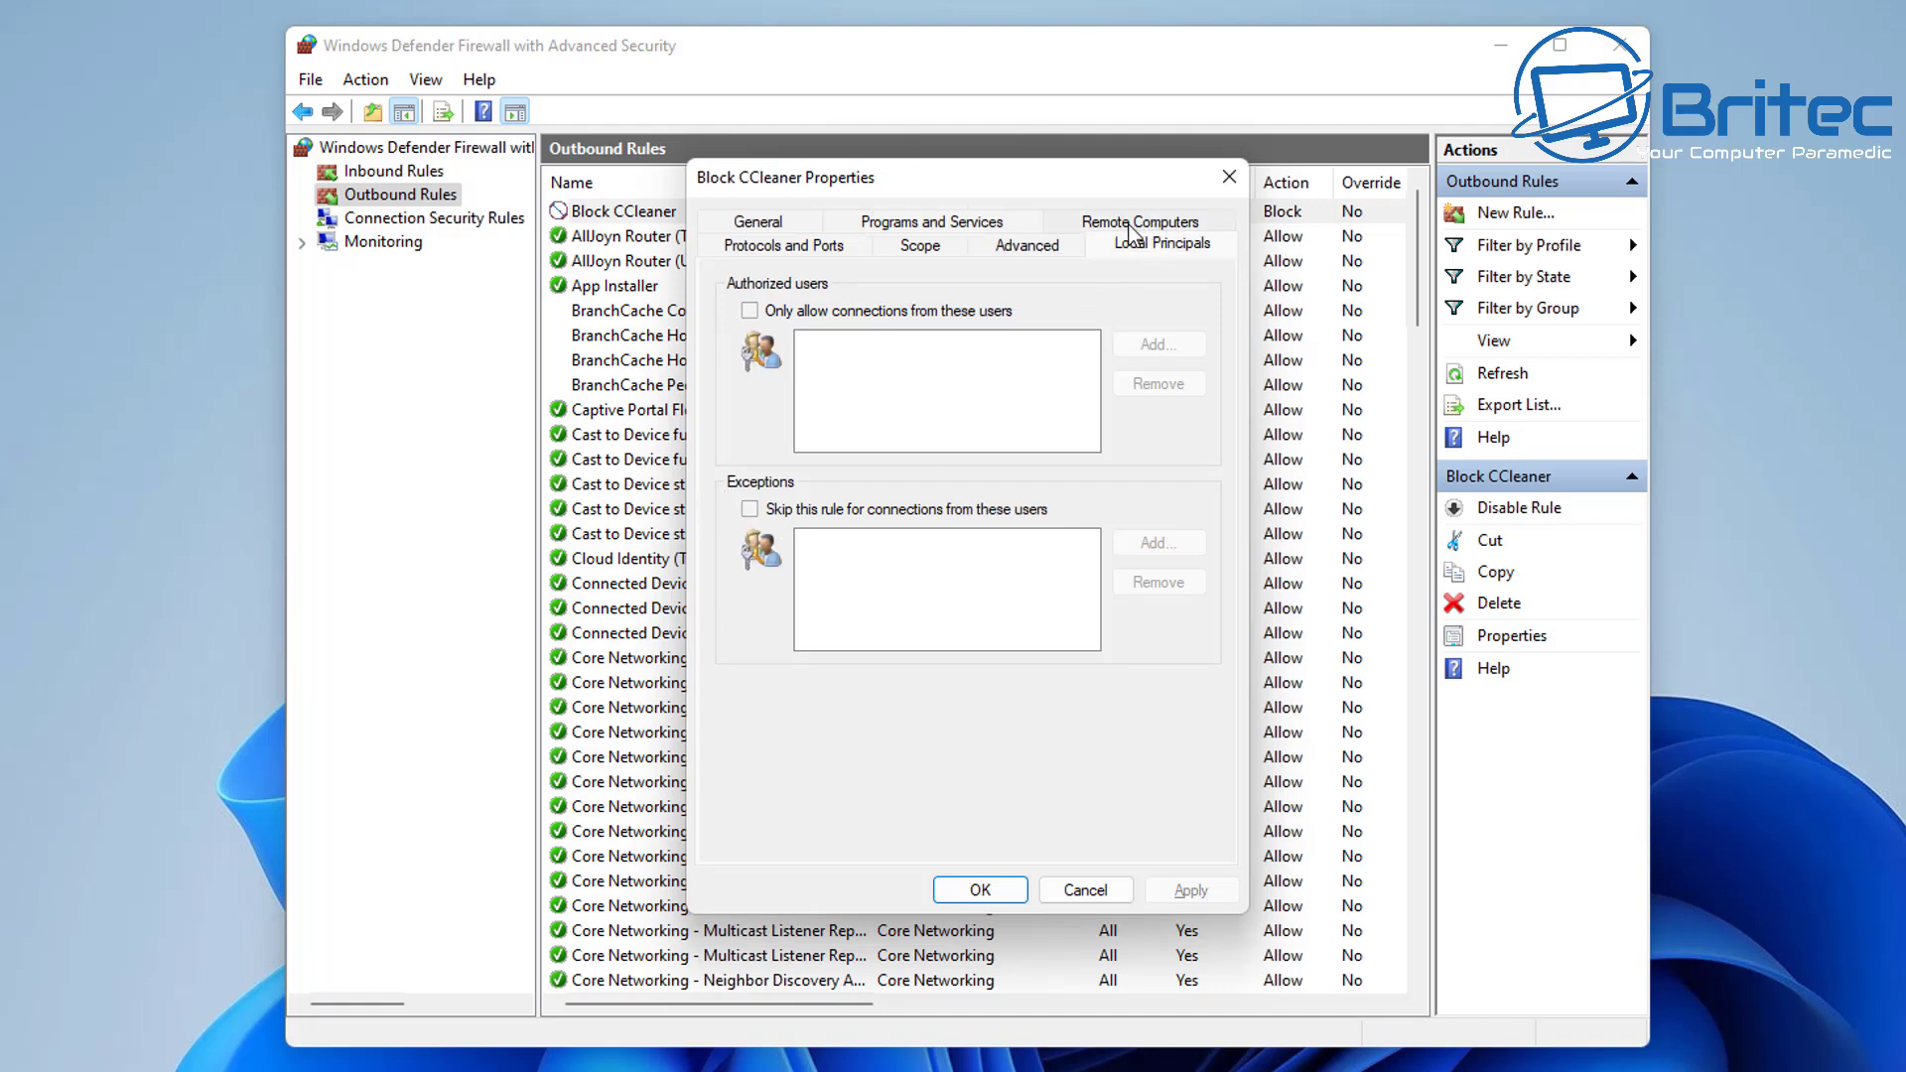
pyautogui.click(923, 226)
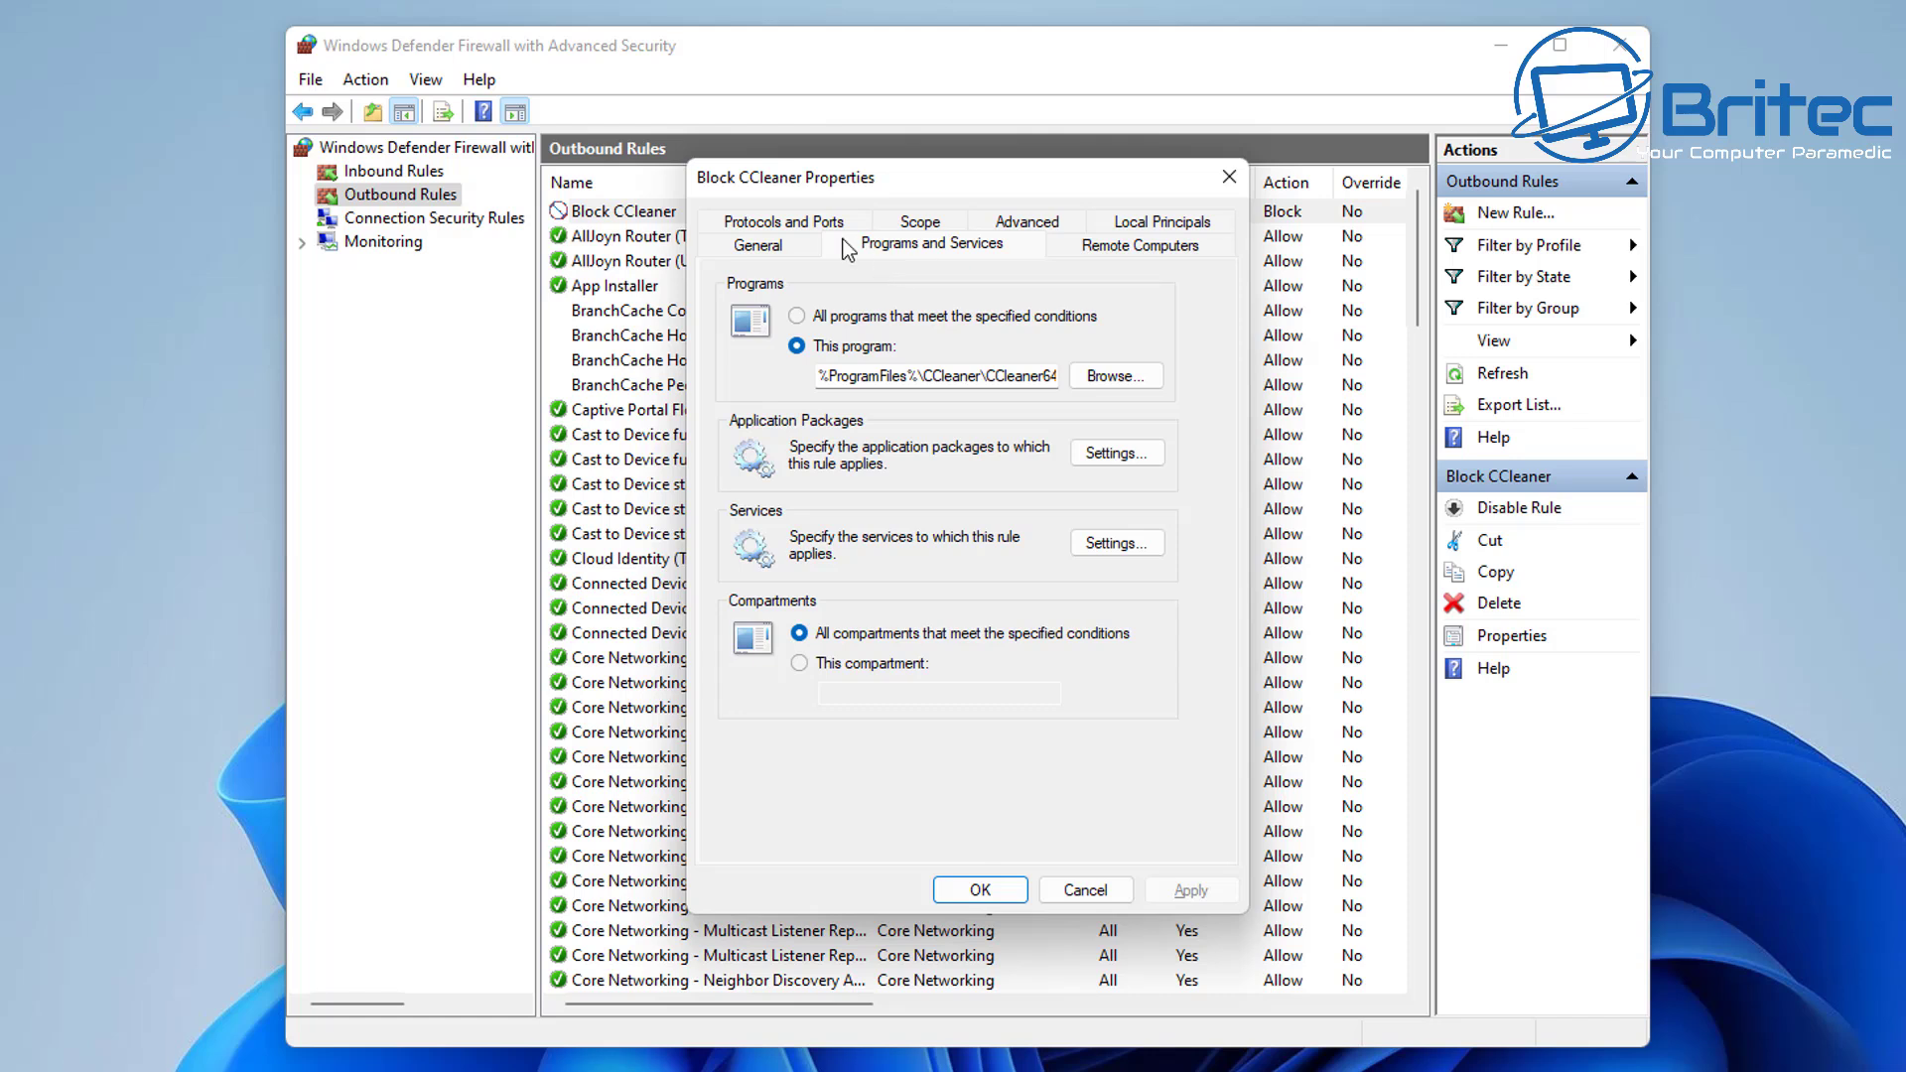
pyautogui.click(781, 225)
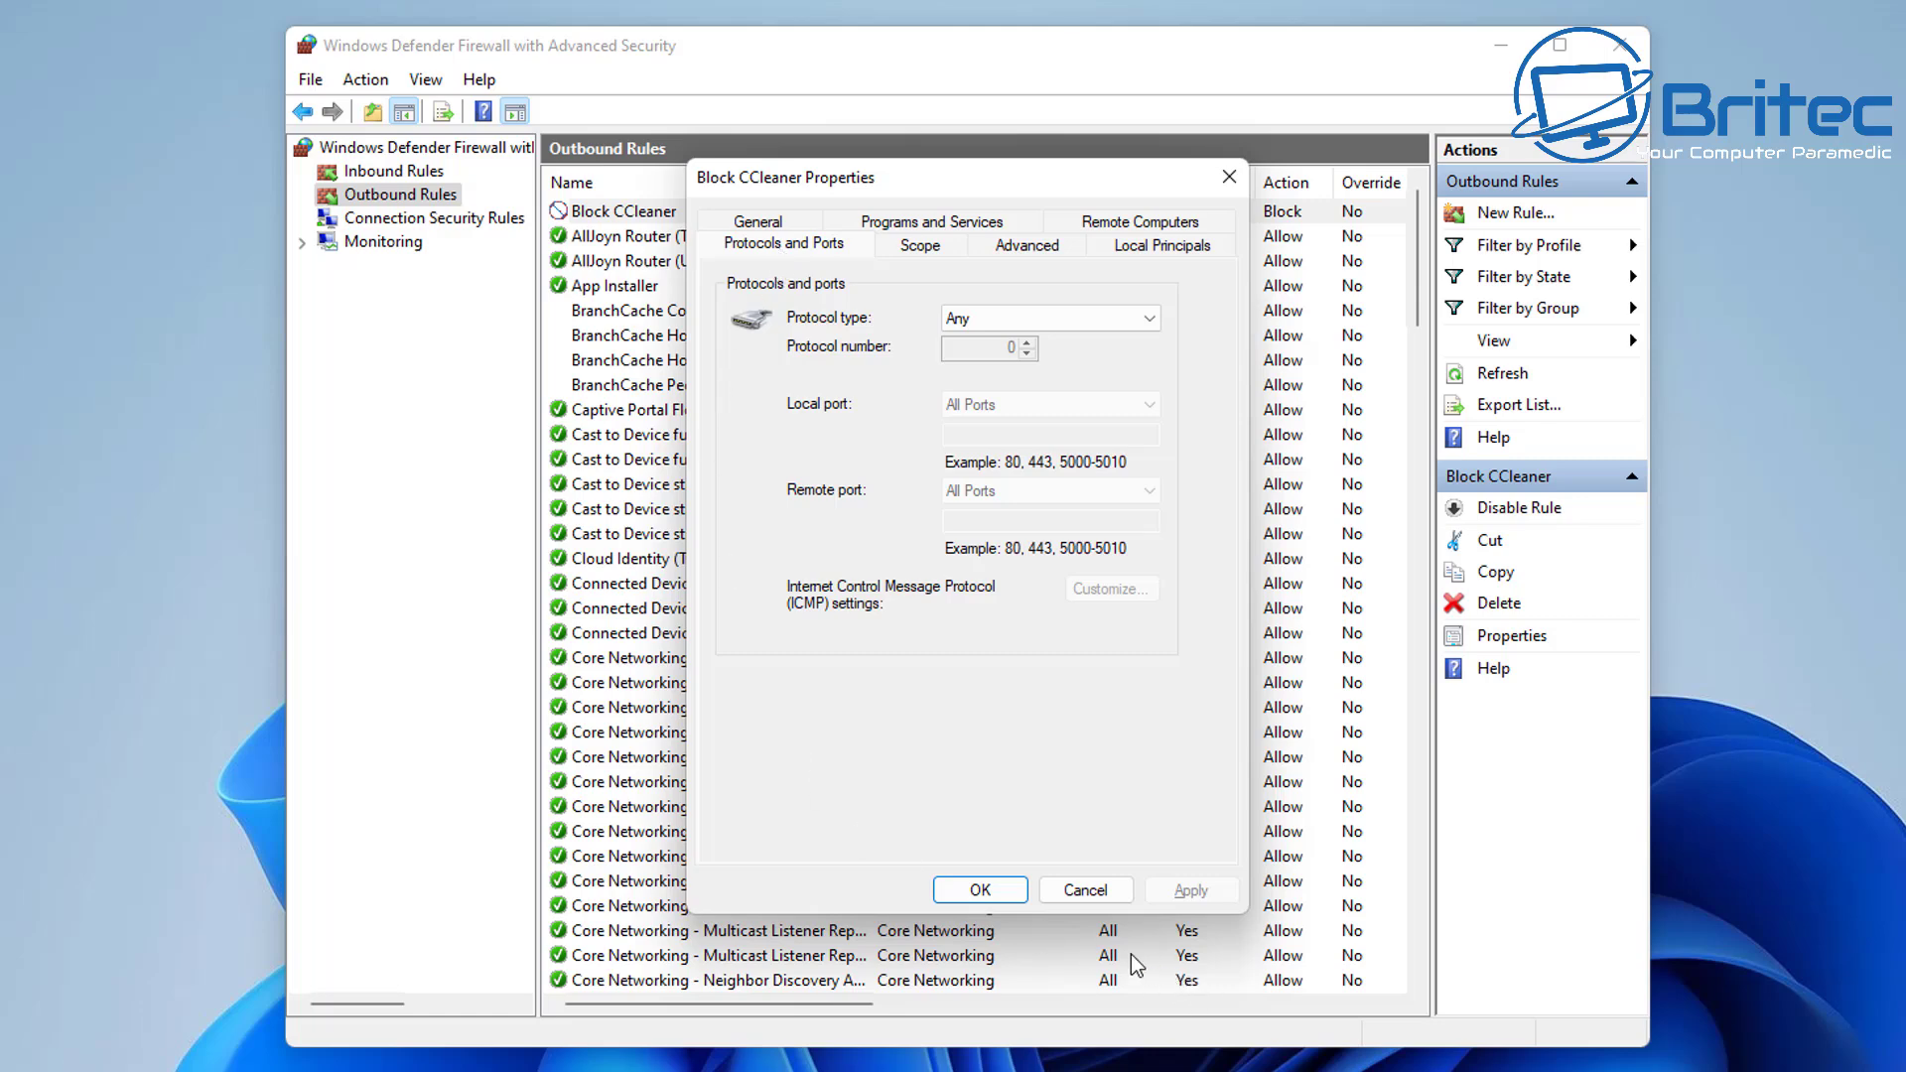
pyautogui.click(1087, 891)
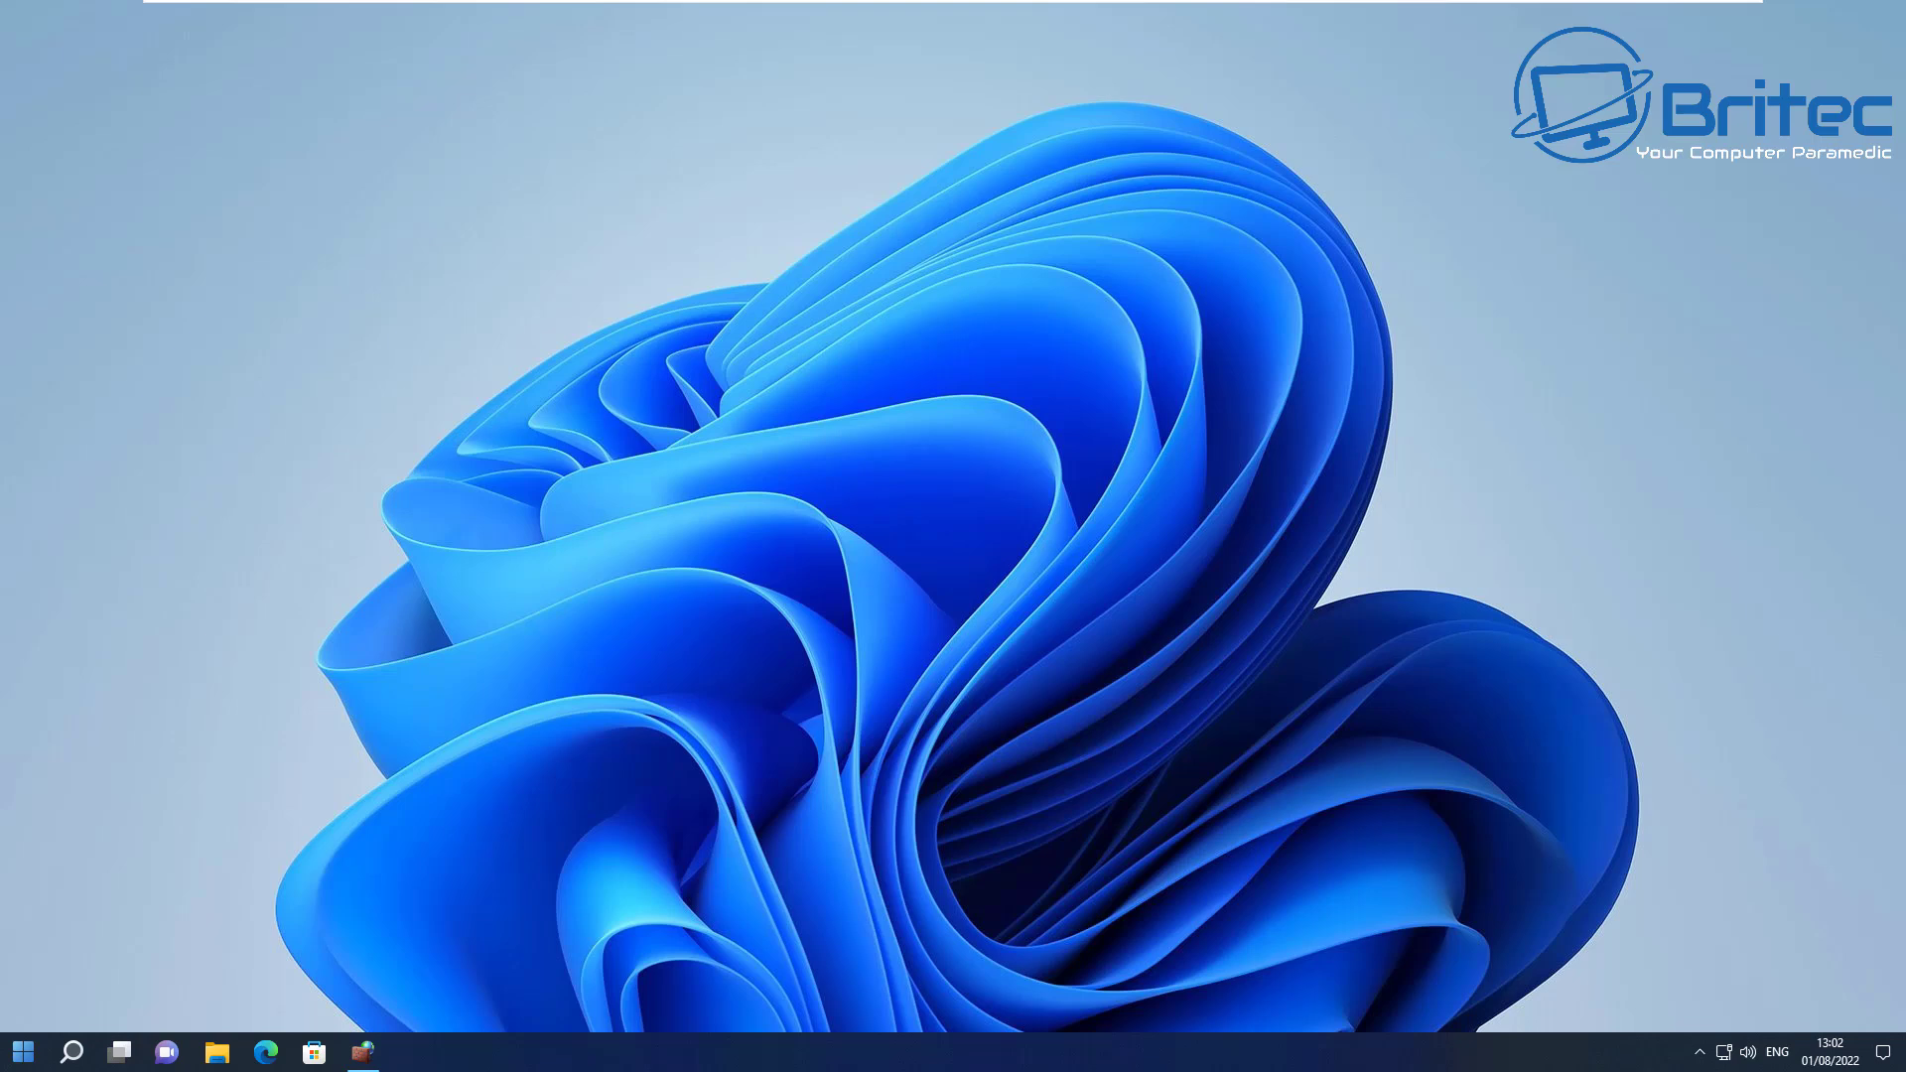
# Launch CCleaner from the Start menu's CCleaner folder
pyautogui.click(20, 1051)
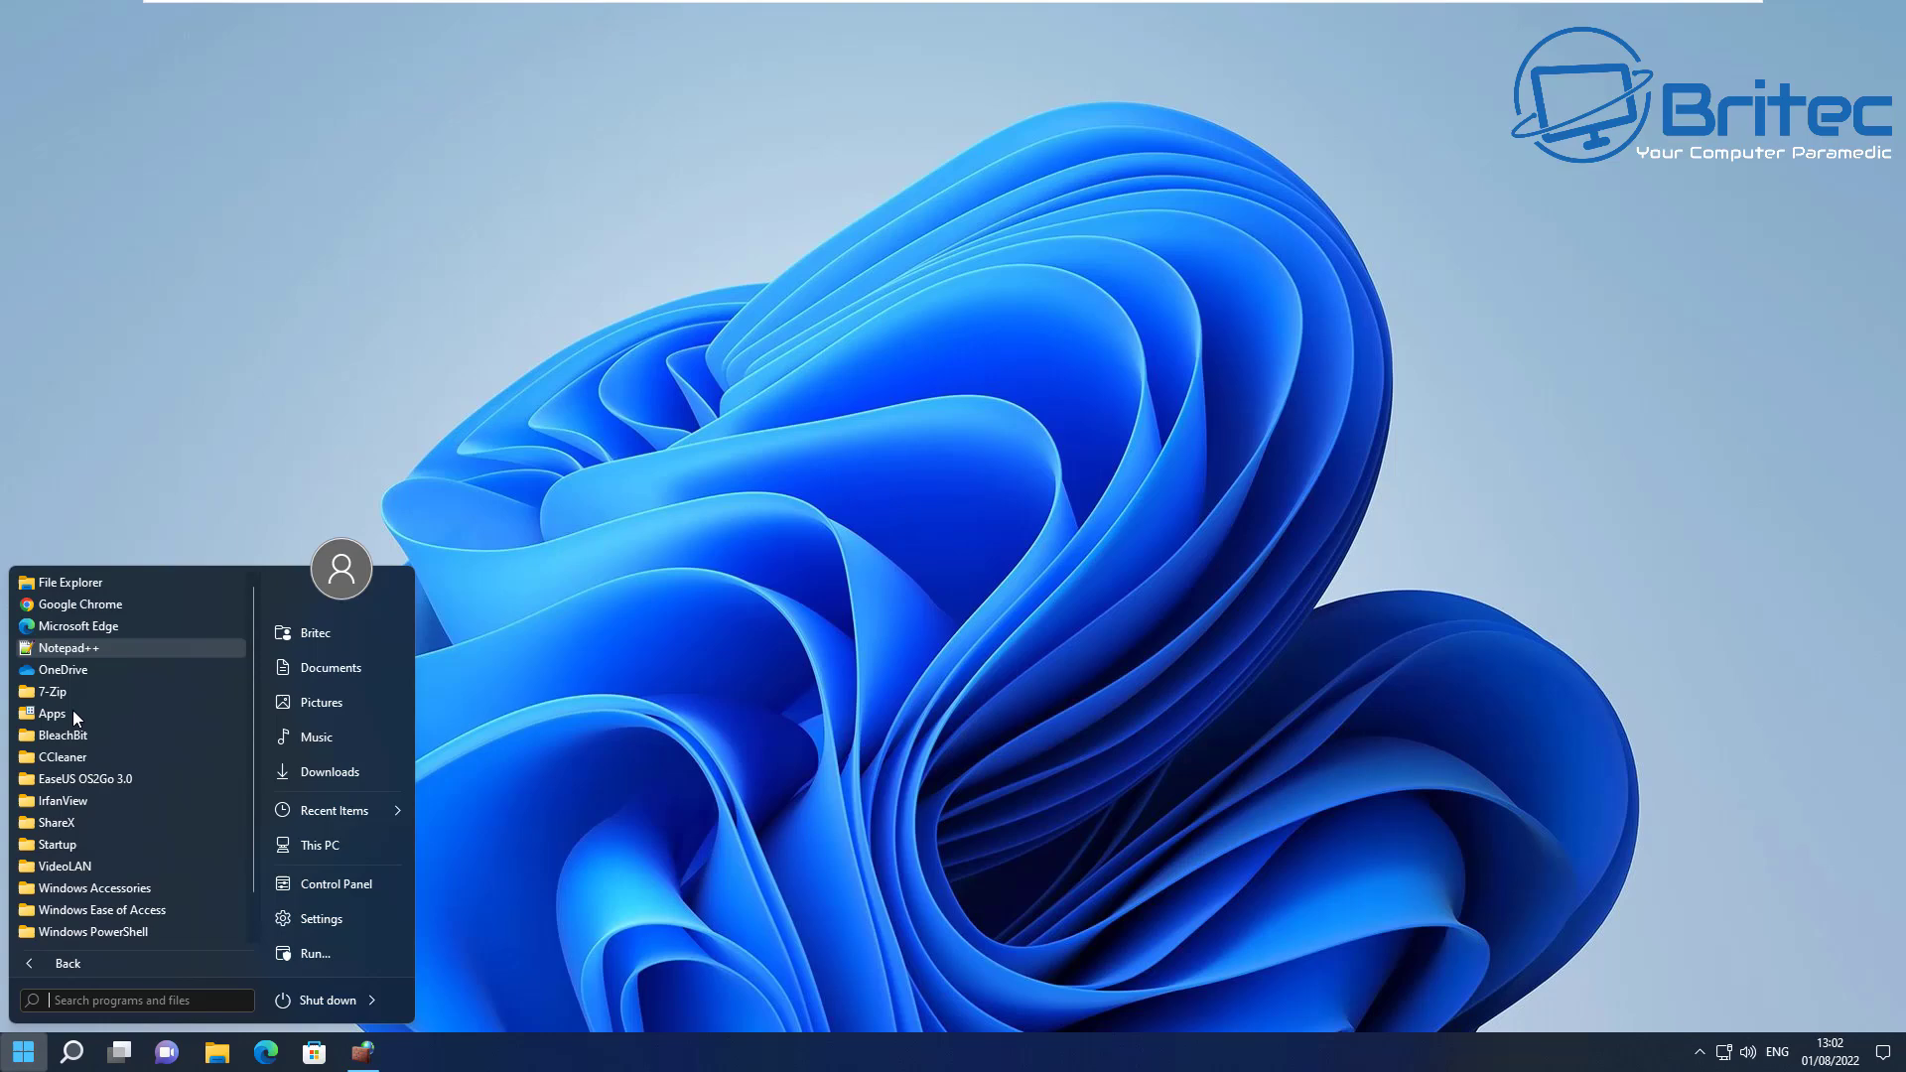
pyautogui.click(70, 762)
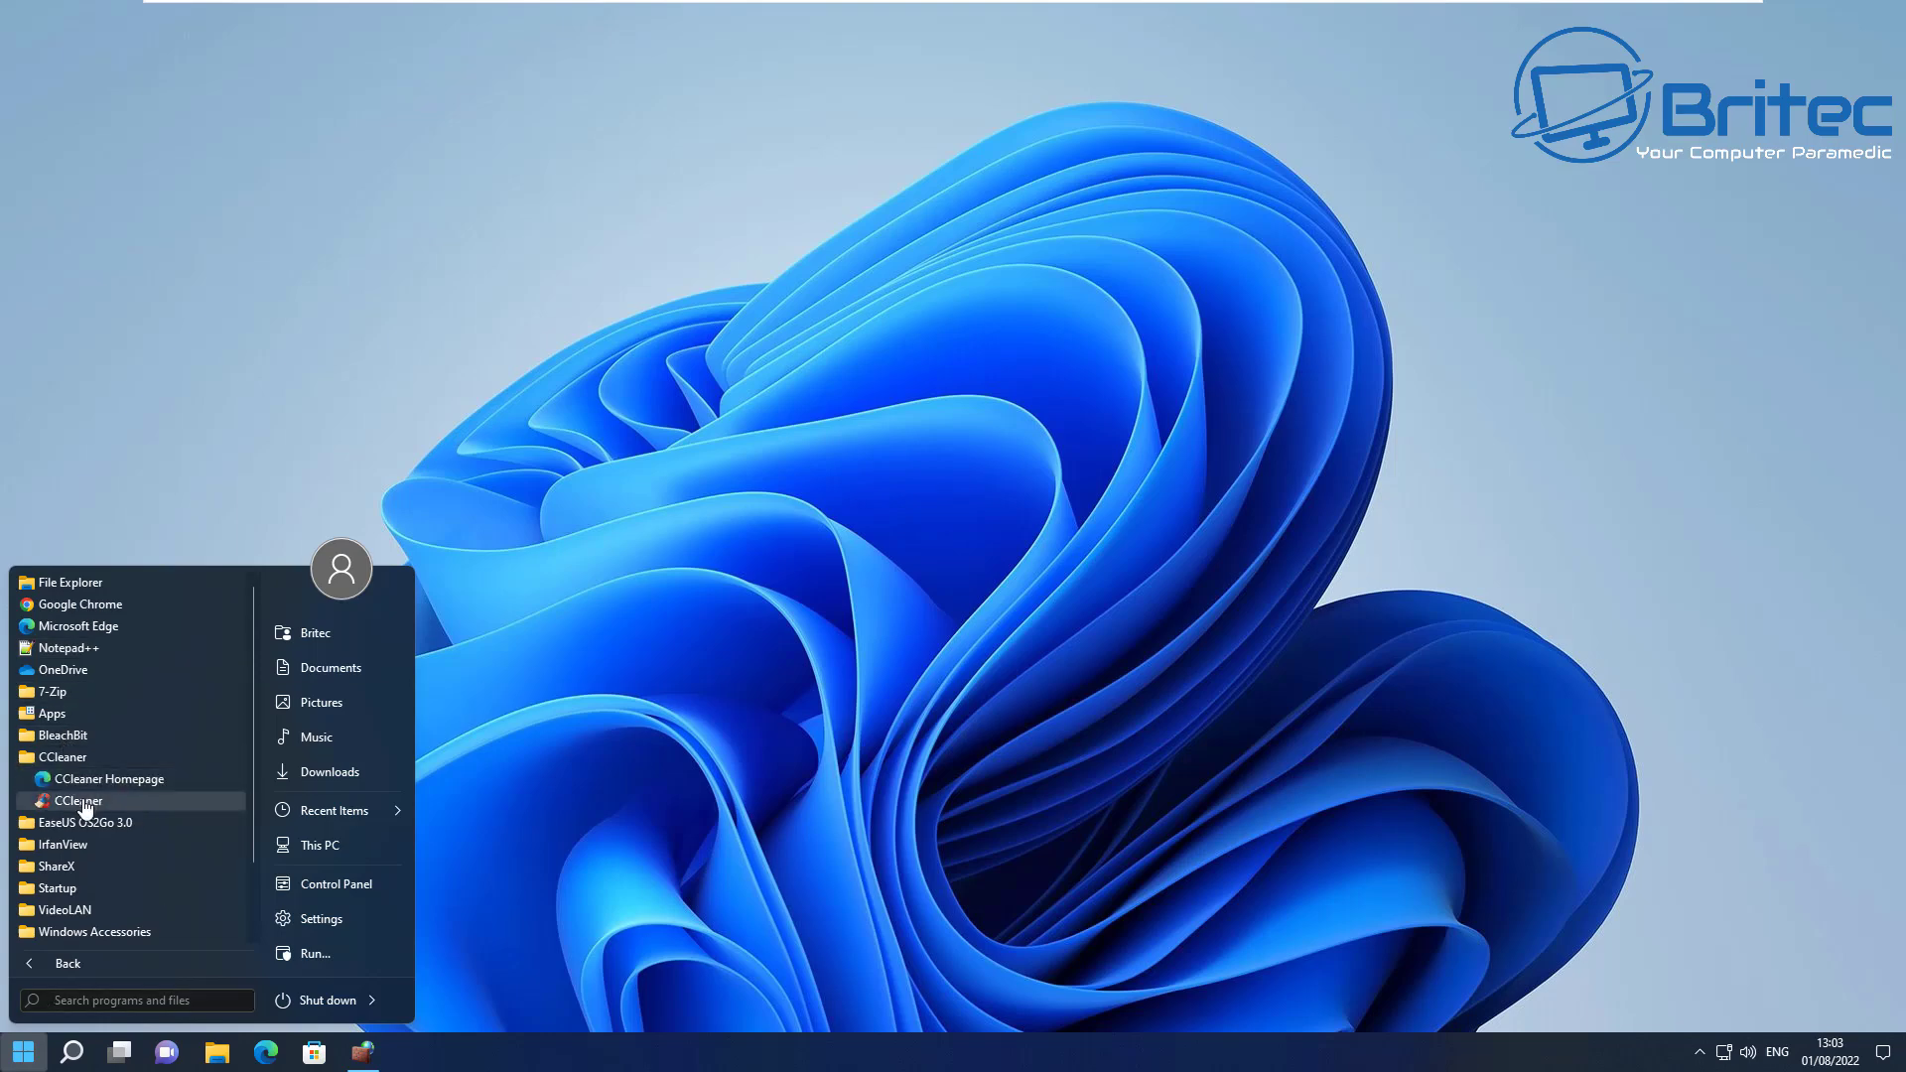
pyautogui.click(83, 801)
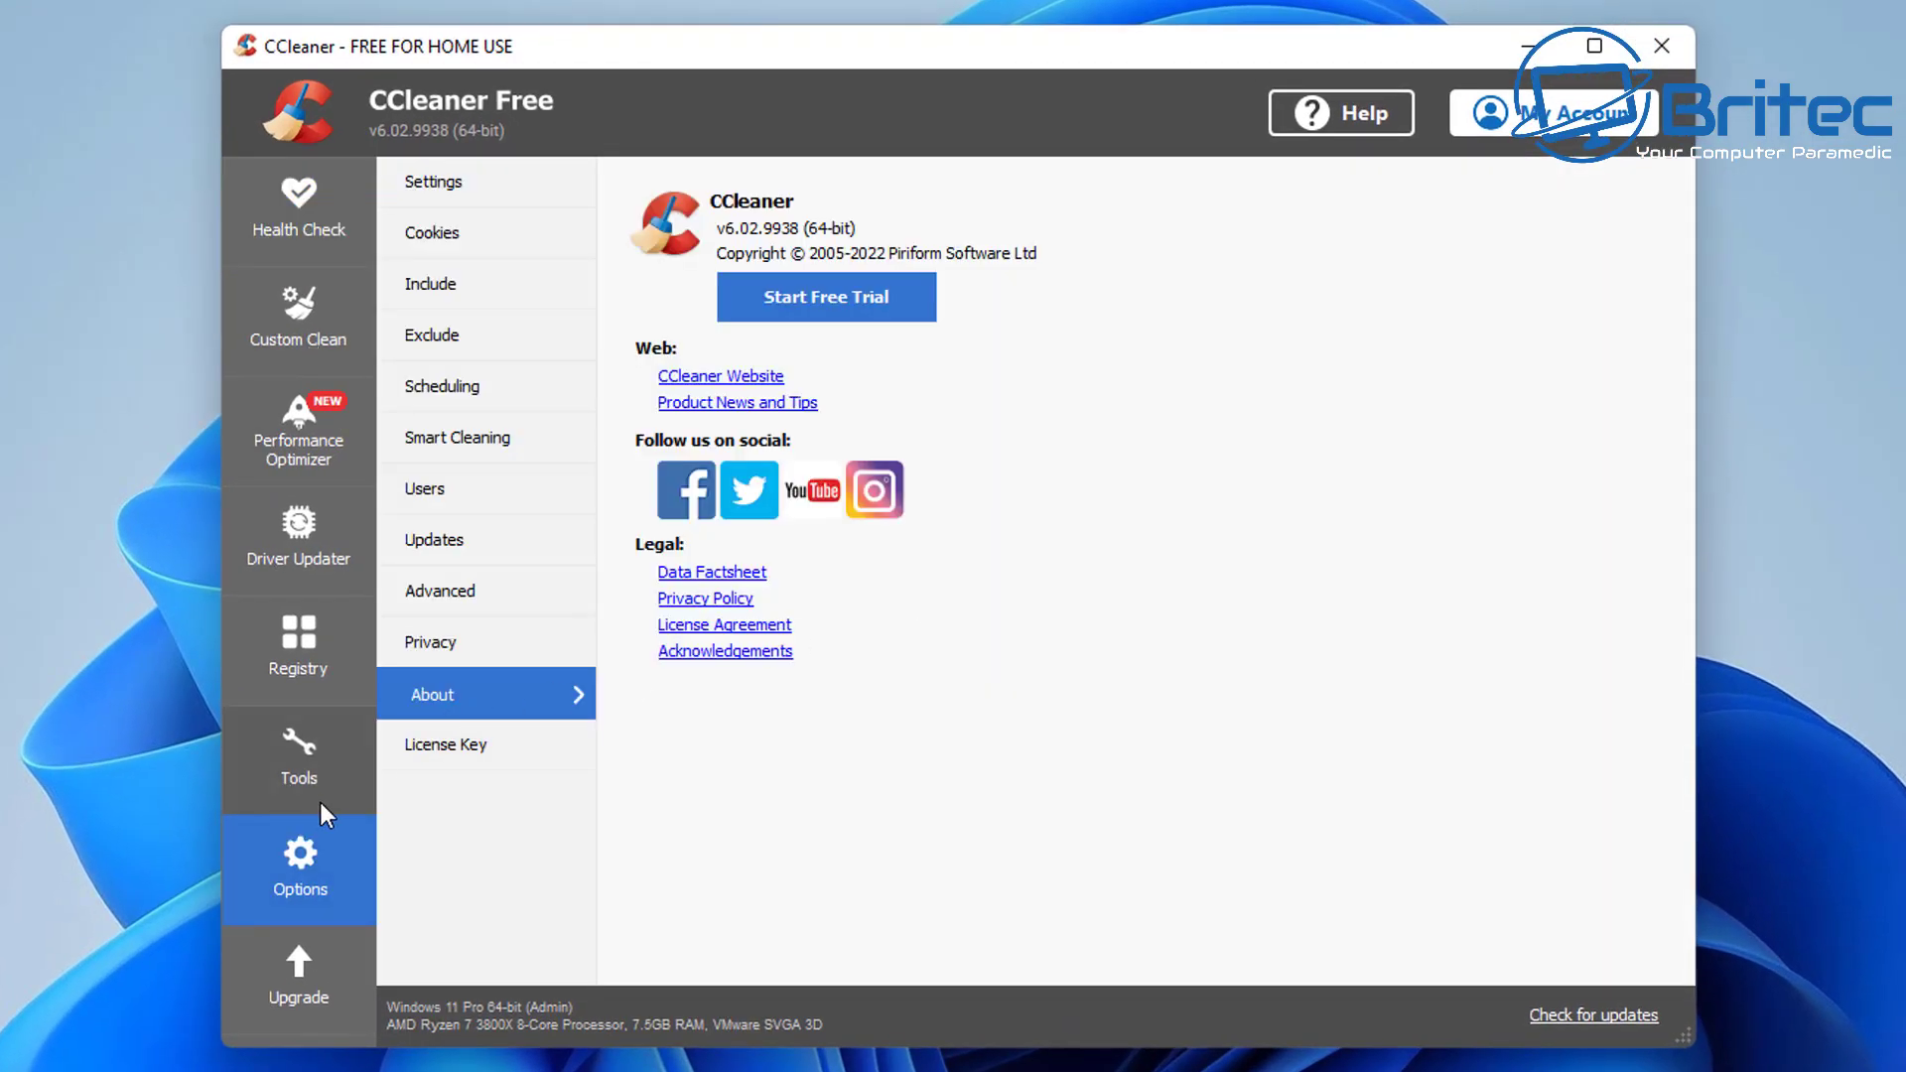
# Run Check for updates under Options > Updates, dismiss the 0x2efd connection error, and close CCleaner
pyautogui.click(460, 542)
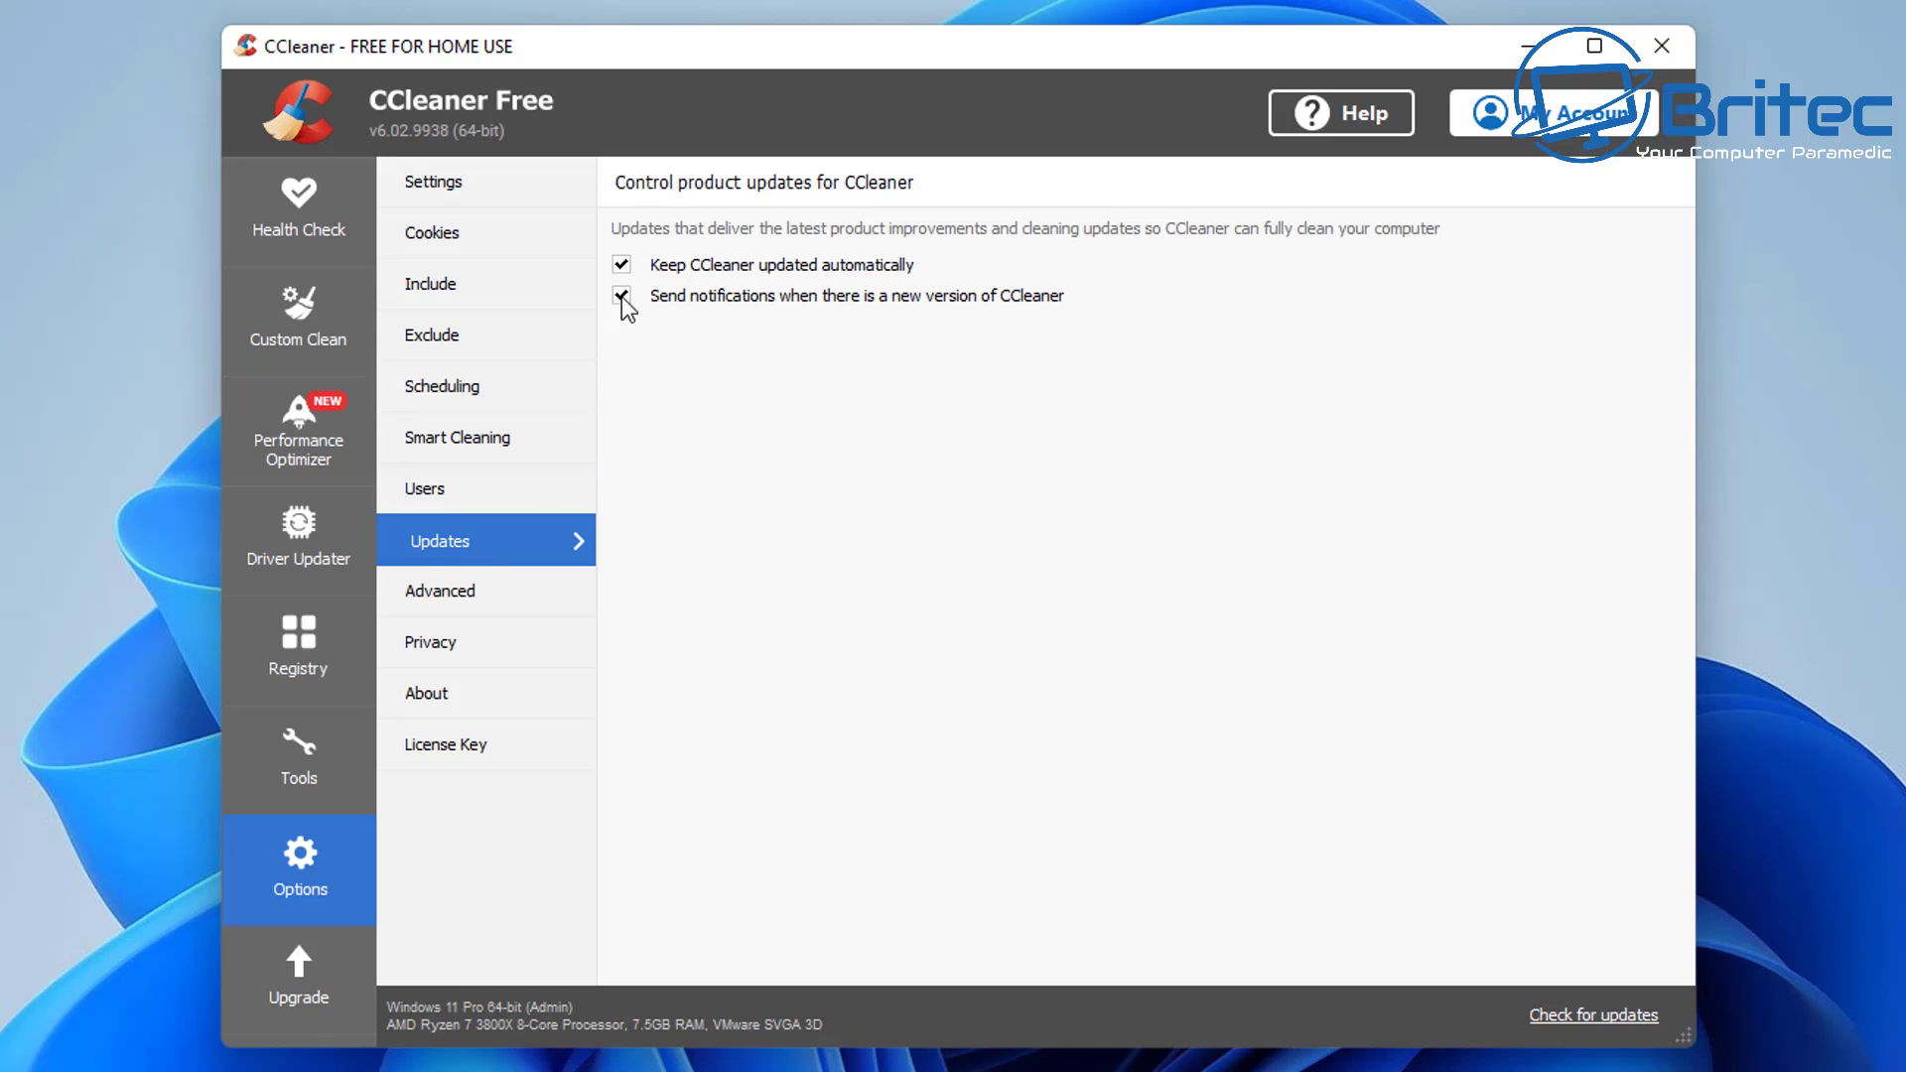
pyautogui.click(1589, 1022)
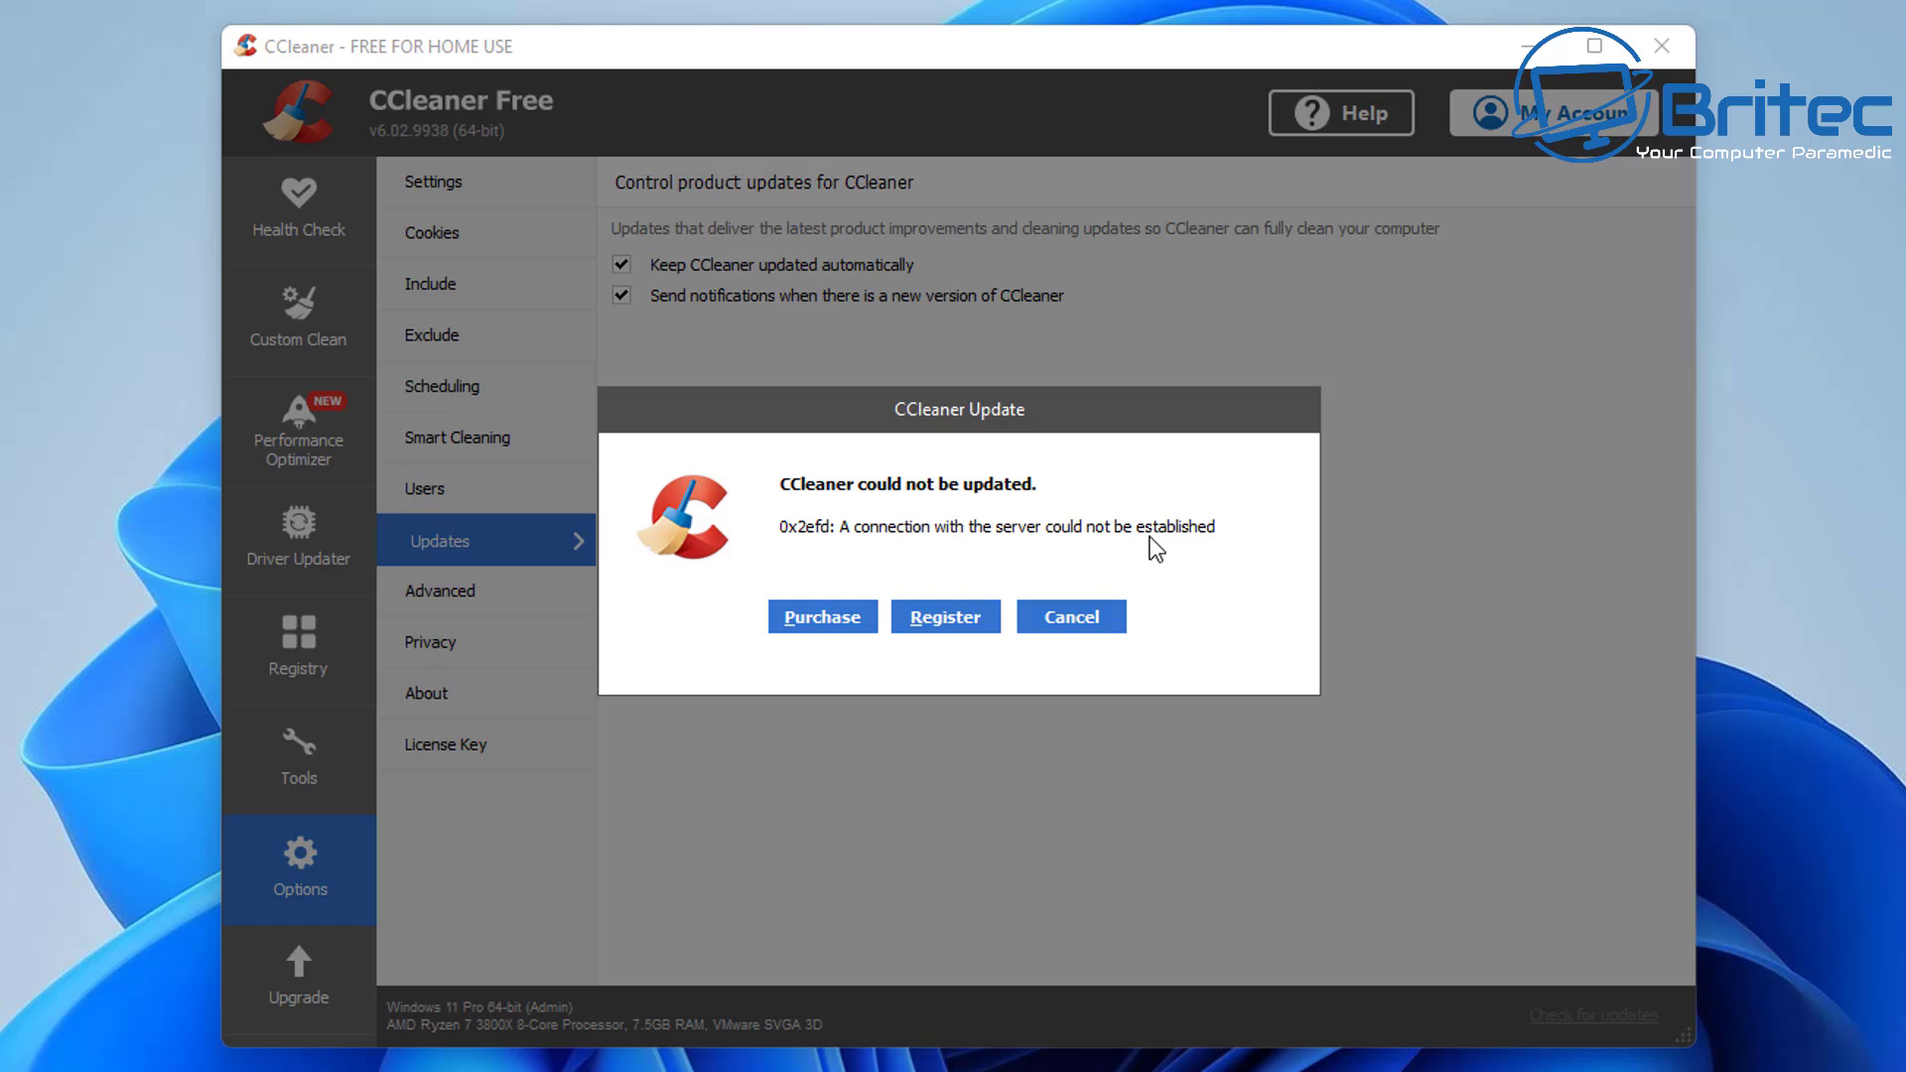
pyautogui.click(1092, 617)
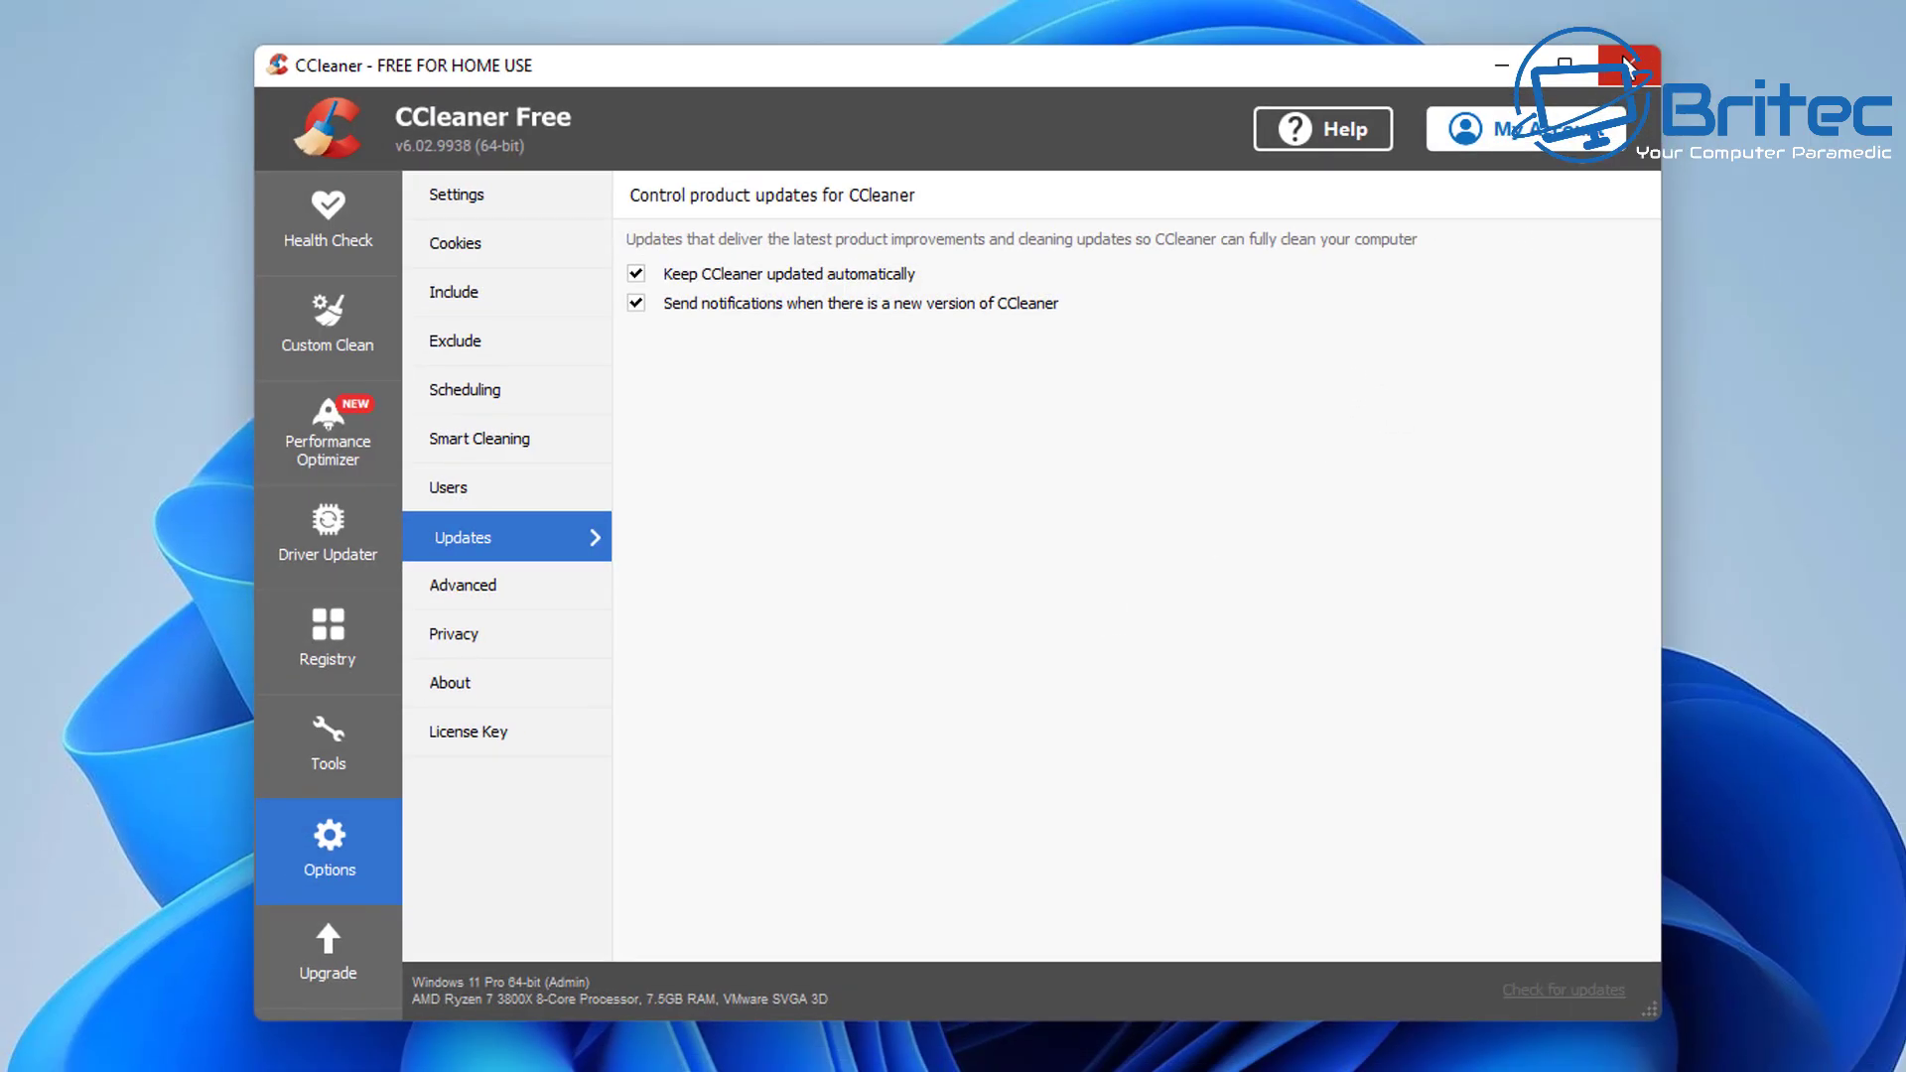
pyautogui.click(1628, 65)
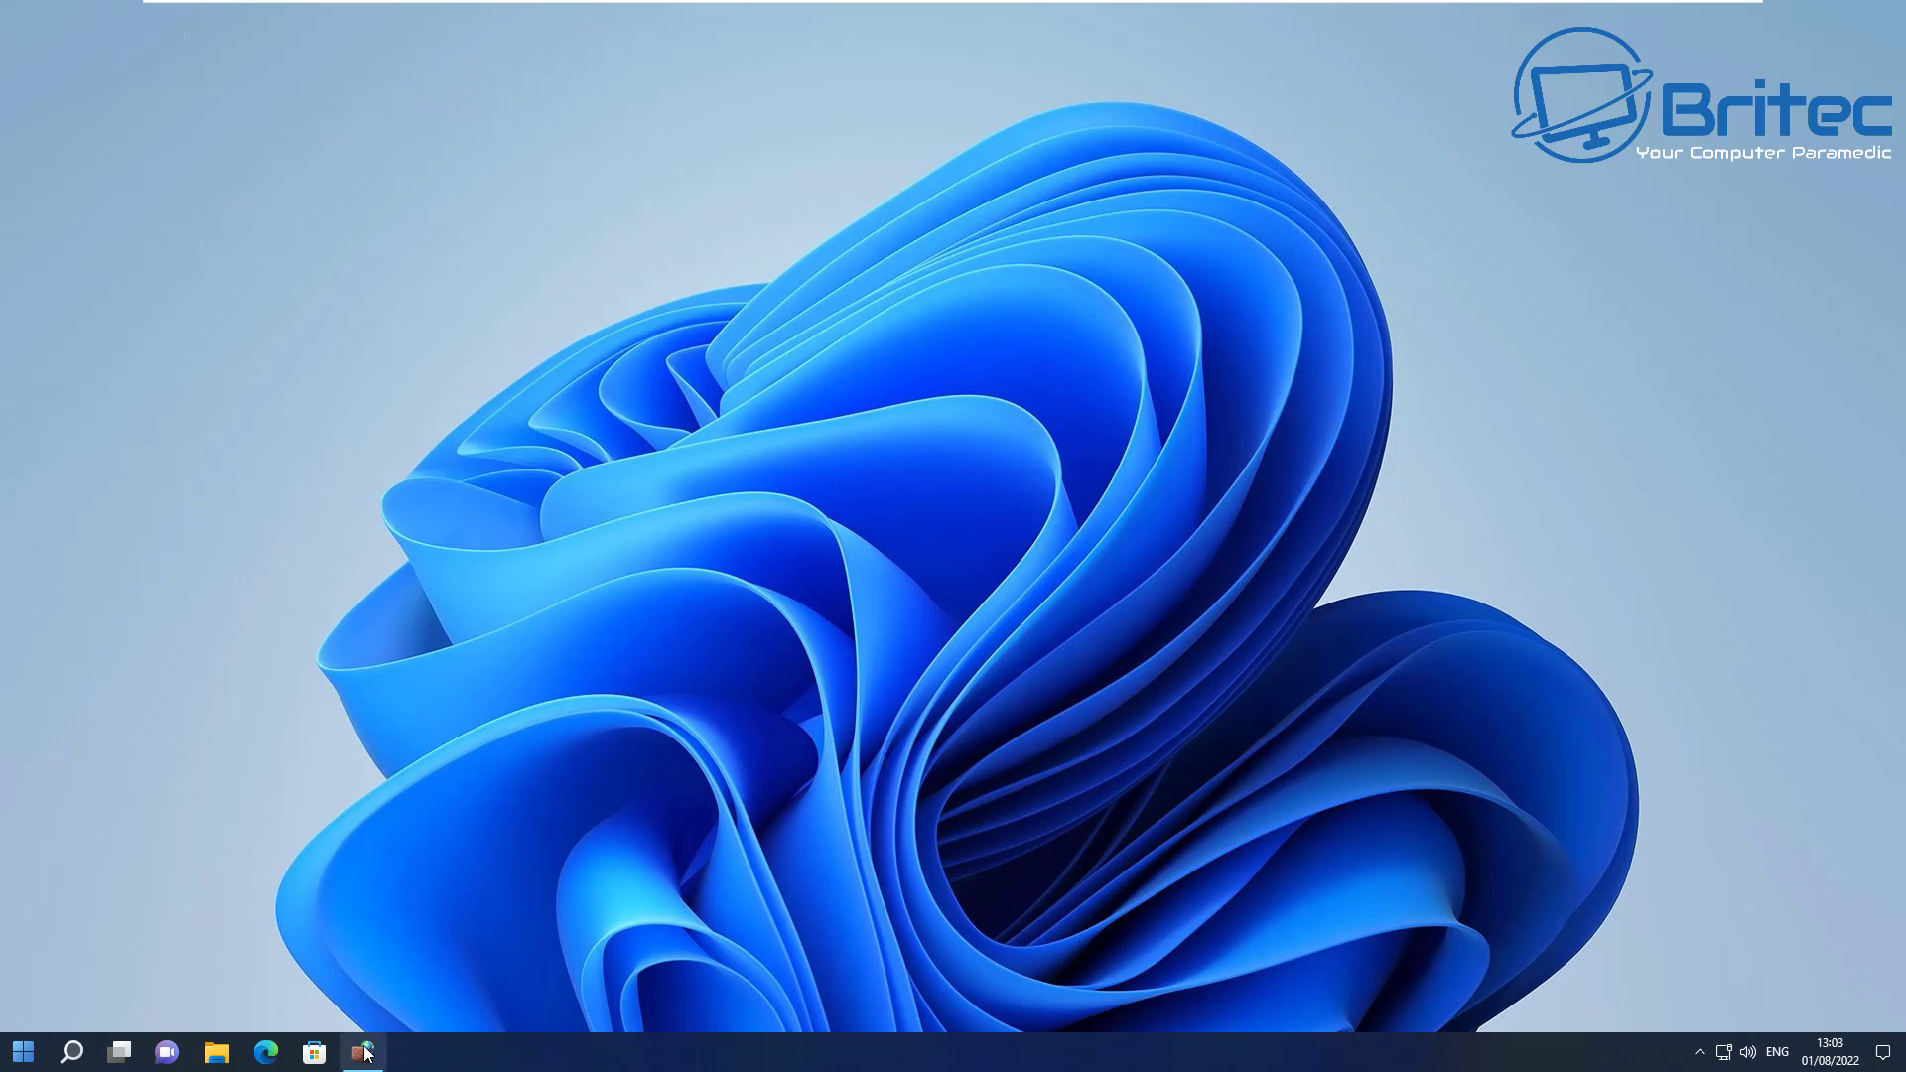
# Return to the firewall console and open, then close, the Block CCleaner rule's properties
pyautogui.click(363, 1052)
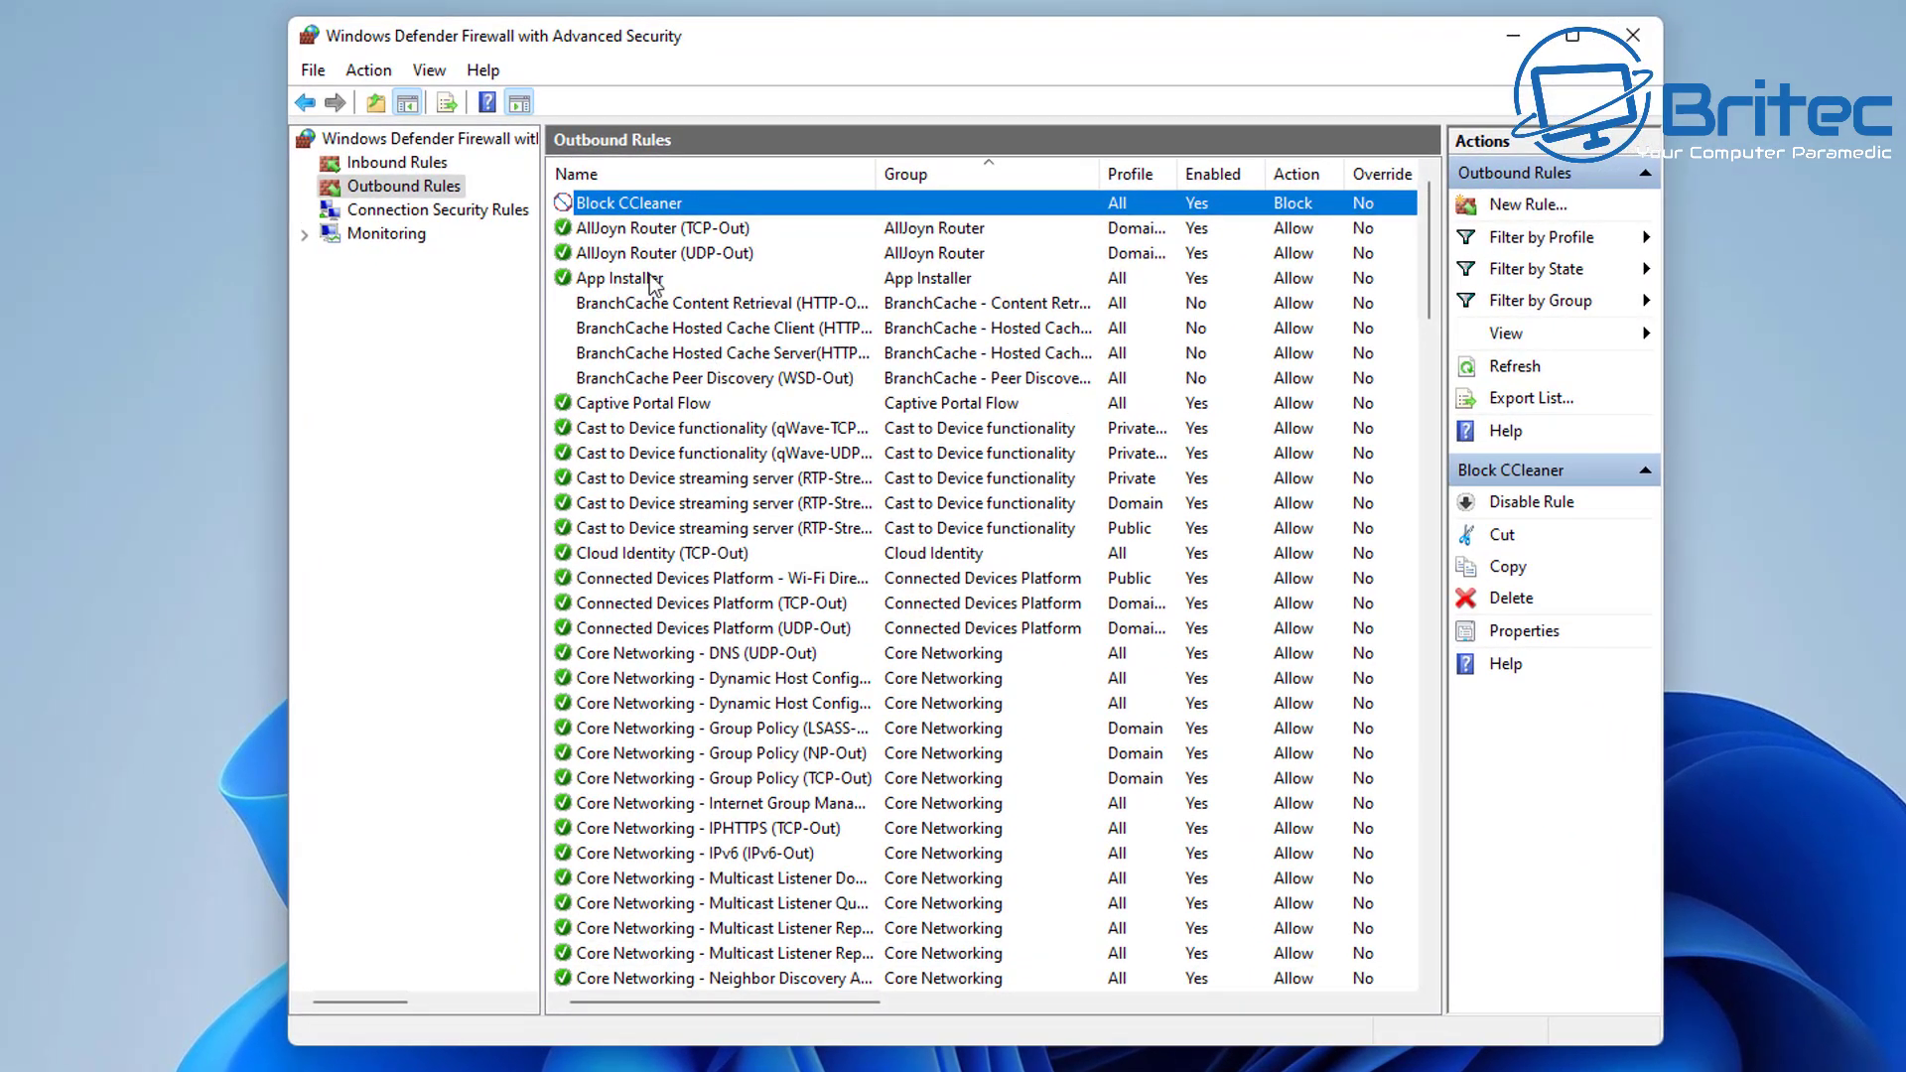
pyautogui.rightClick(643, 205)
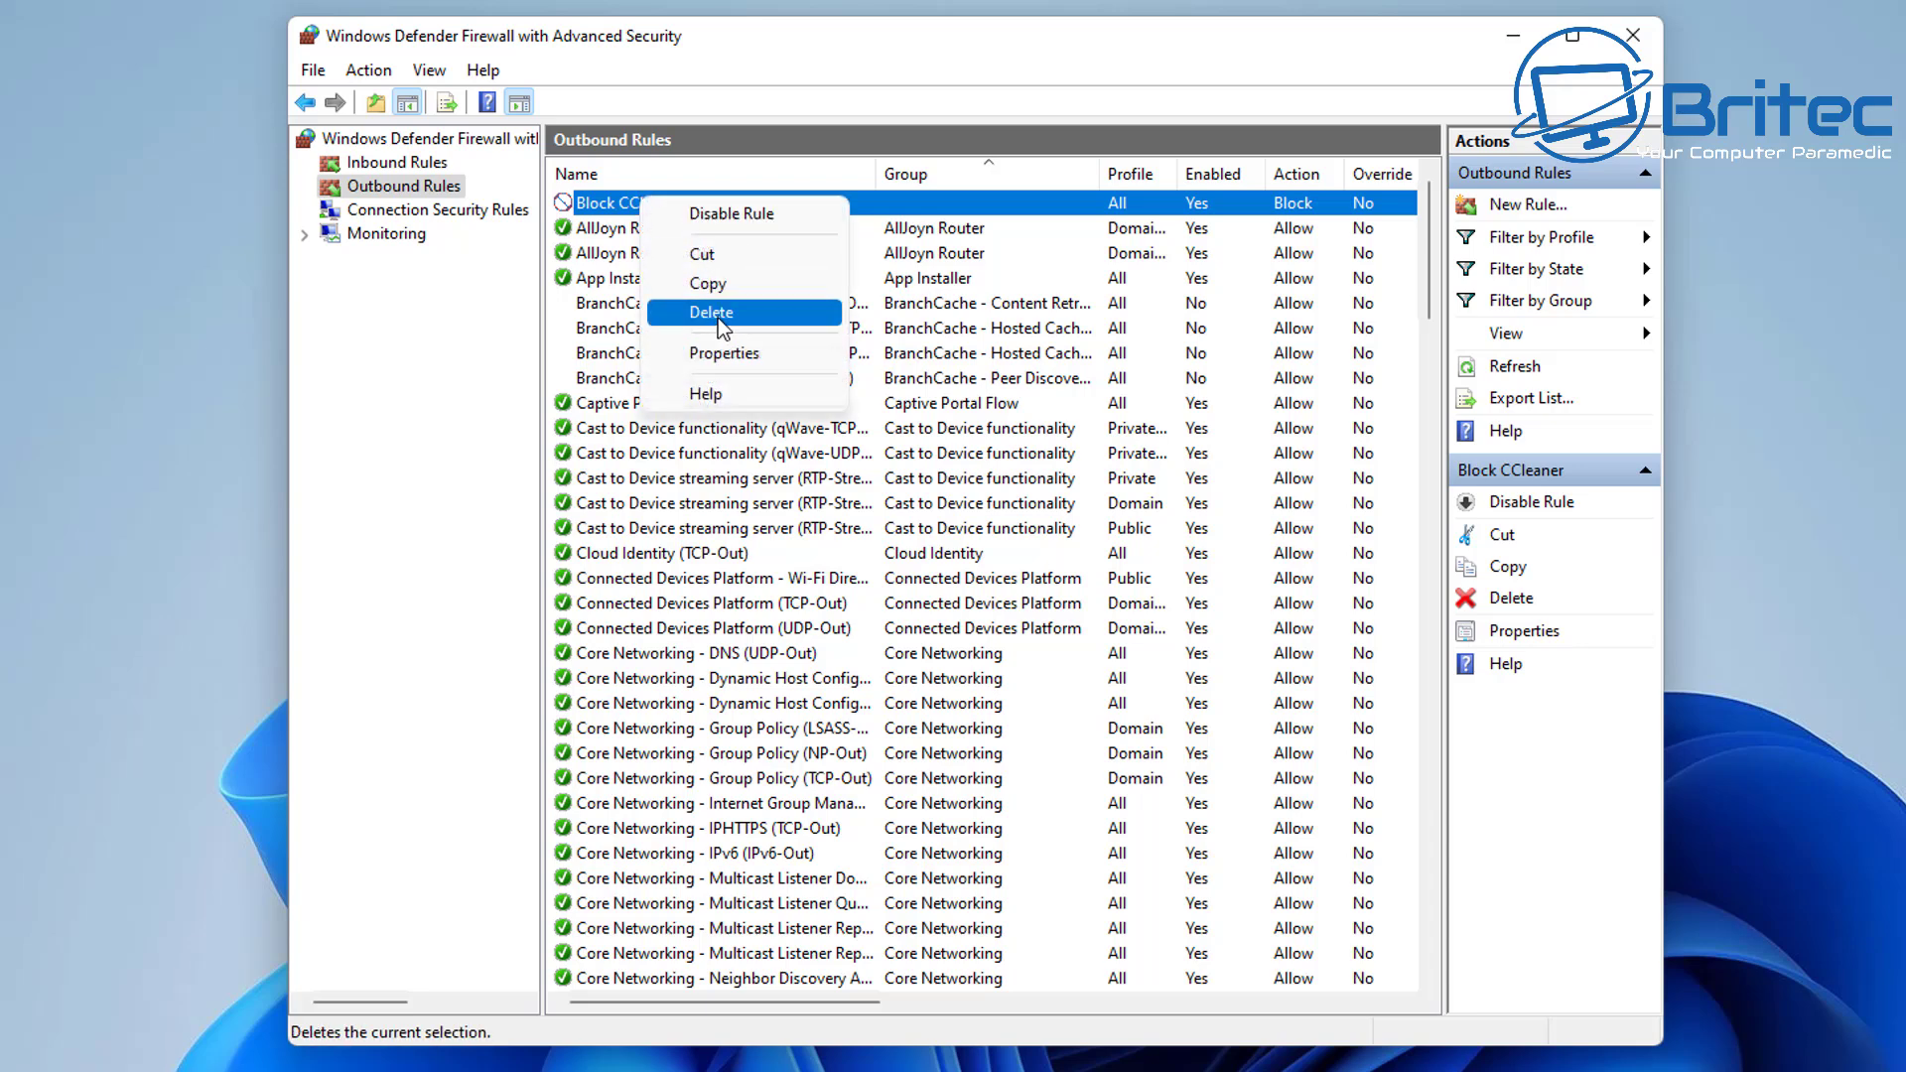
pyautogui.click(722, 357)
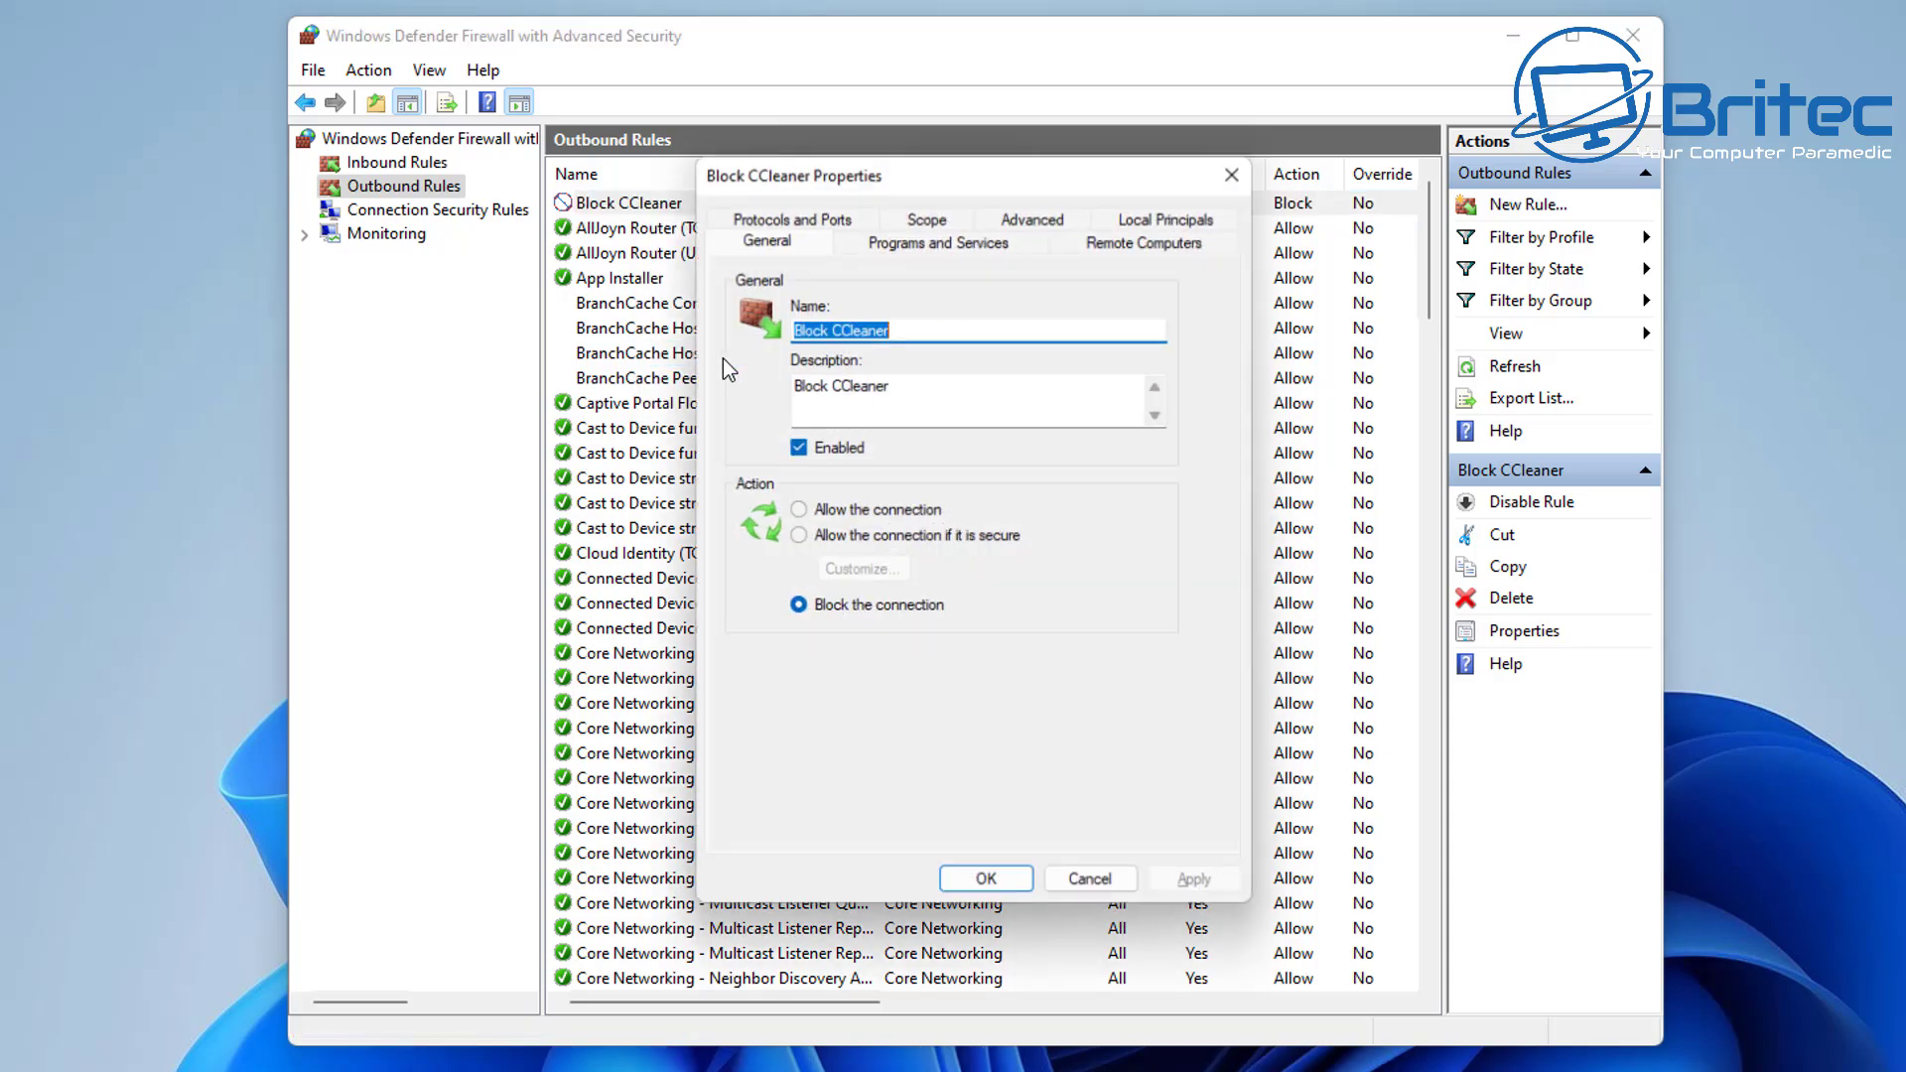
pyautogui.click(1232, 174)
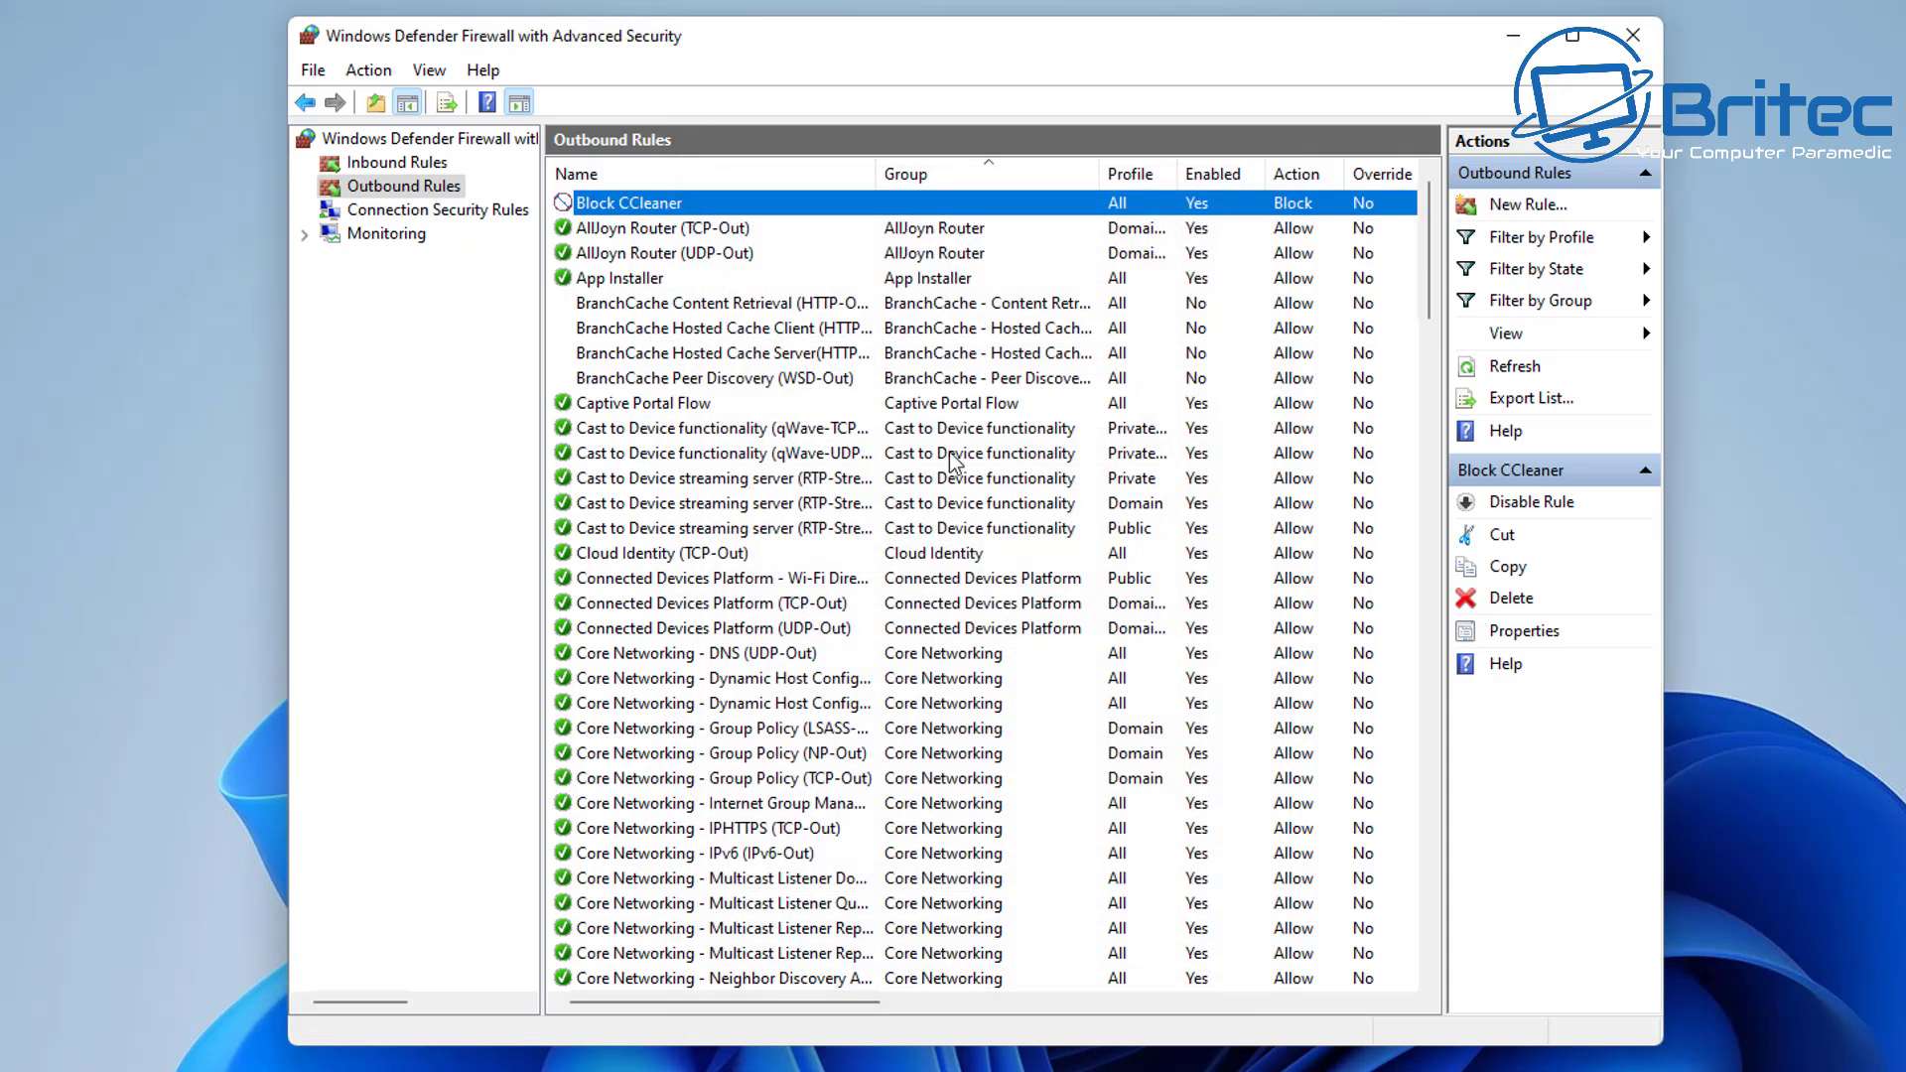